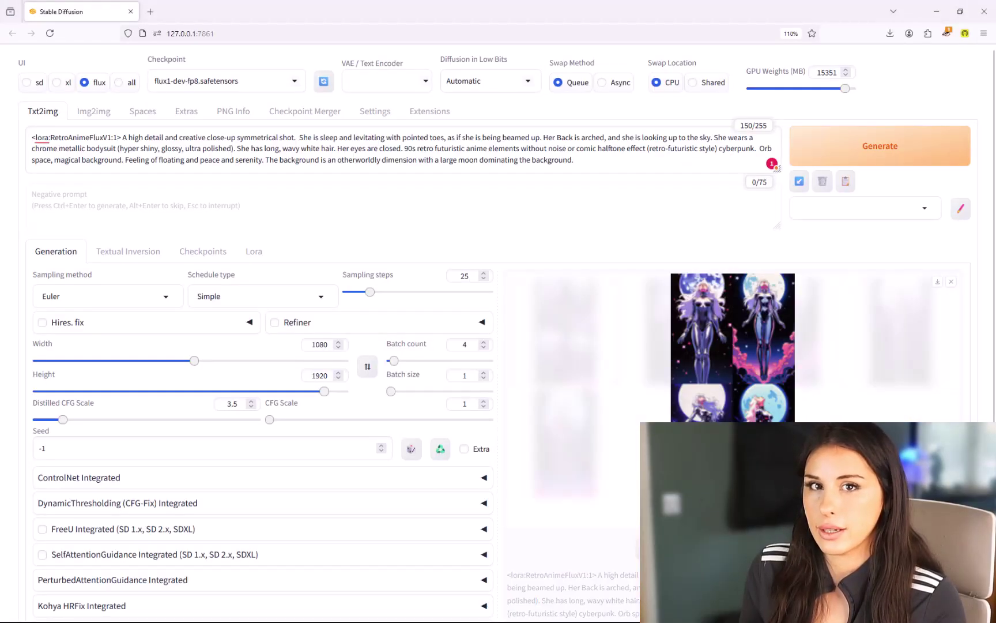
Enlarge the generated image grid, then view the checkpoint list with flux1-dev-bnb-nf4-v2 and flux1-dev-fp8.
{"action": "left_click", "coordinate": [715, 412]}
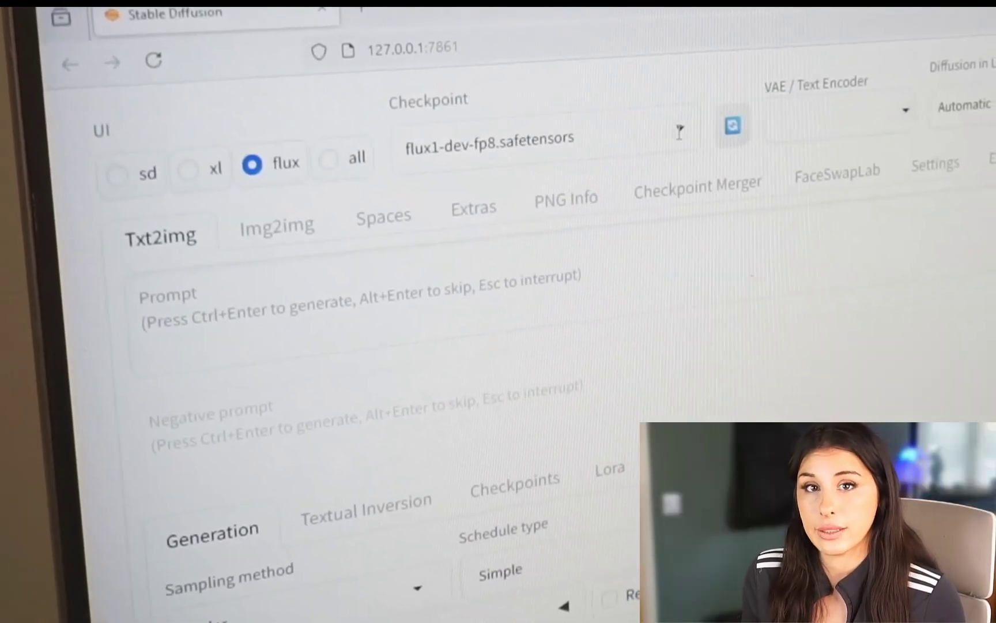
{"action": "left_click", "coordinate": [683, 152]}
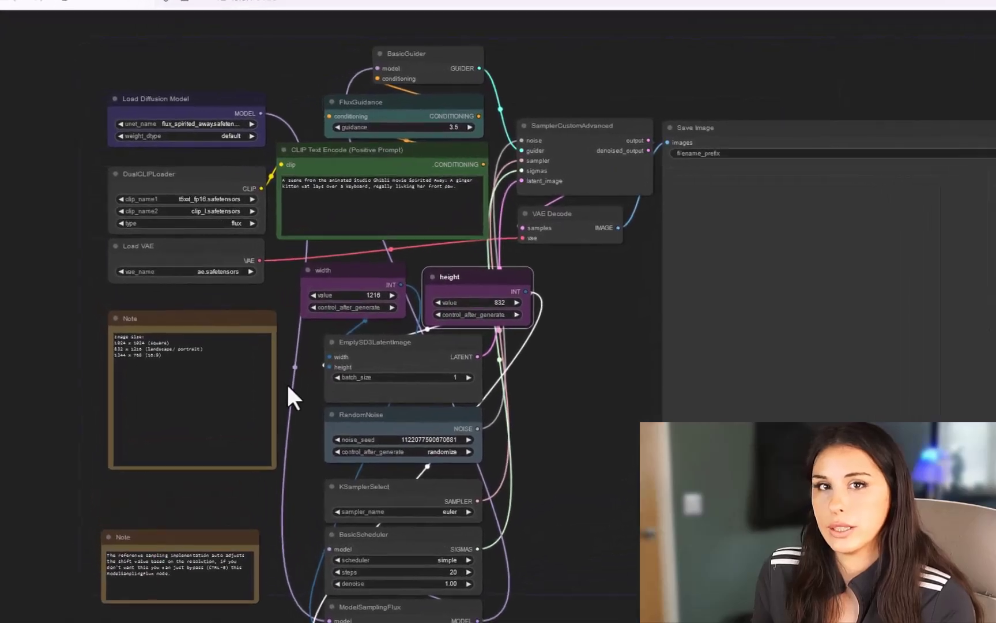
{"action": "right_click", "coordinate": [291, 392]}
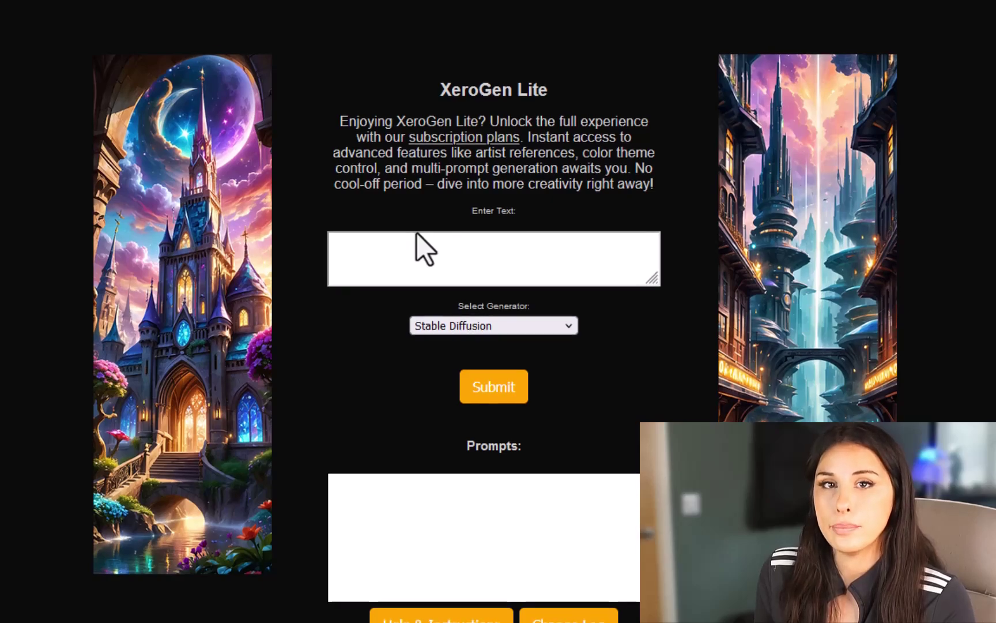
Enter 'elf' in XeroGen Lite's prompt idea box.
{"action": "left_click", "coordinate": [418, 245]}
{"action": "type", "text": "el"}
{"action": "type", "text": "ffusion-webui-forge"}
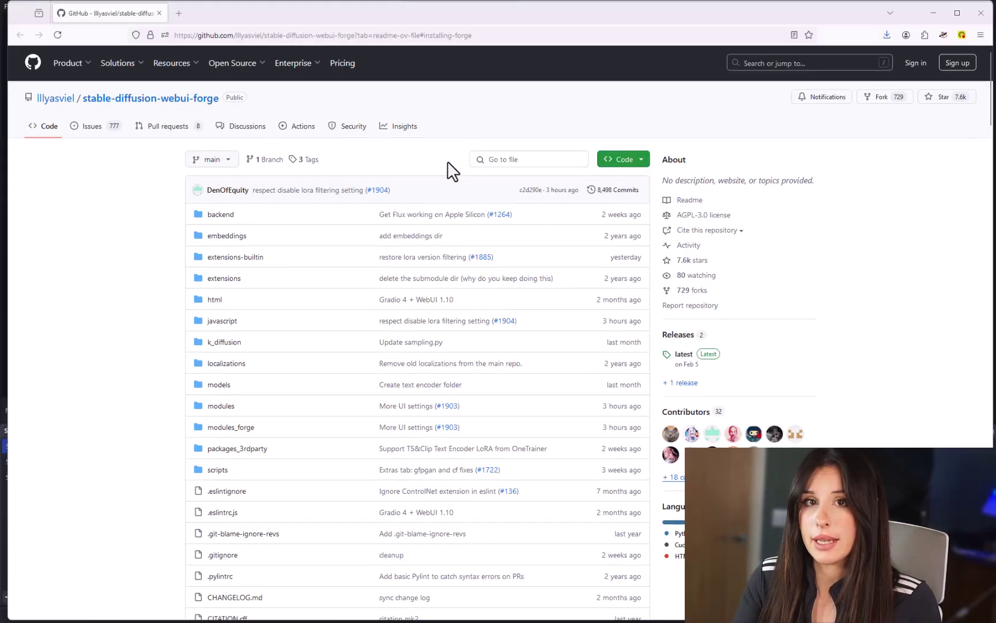
Scroll the Forge repository page down to the README's Installing Forge section.
{"action": "scroll", "coordinate": [447, 167], "scroll_direction": "down", "scroll_amount": 15}
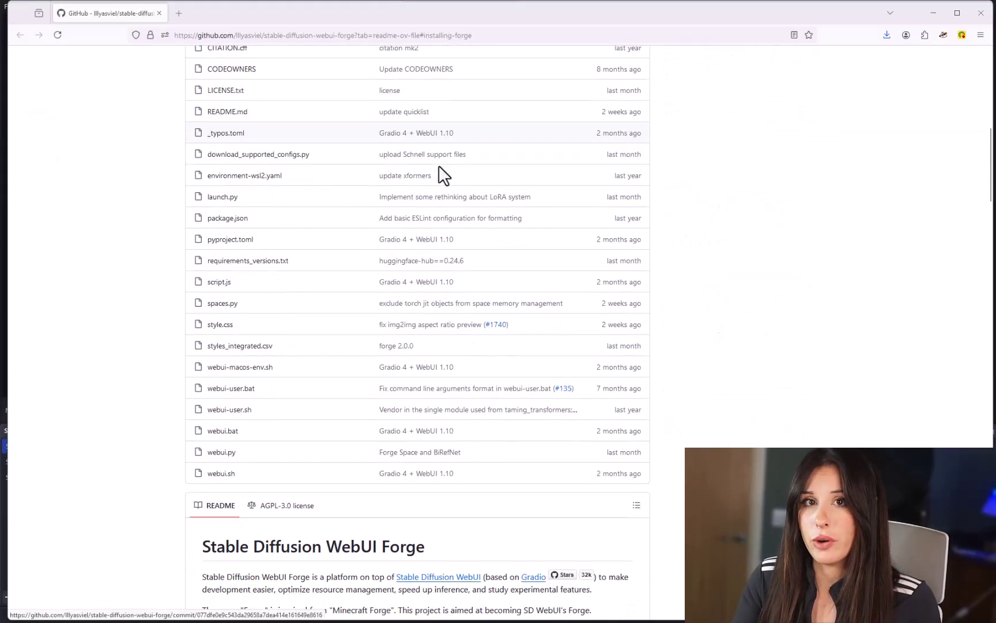
{"action": "scroll", "coordinate": [441, 173], "scroll_direction": "down", "scroll_amount": 10}
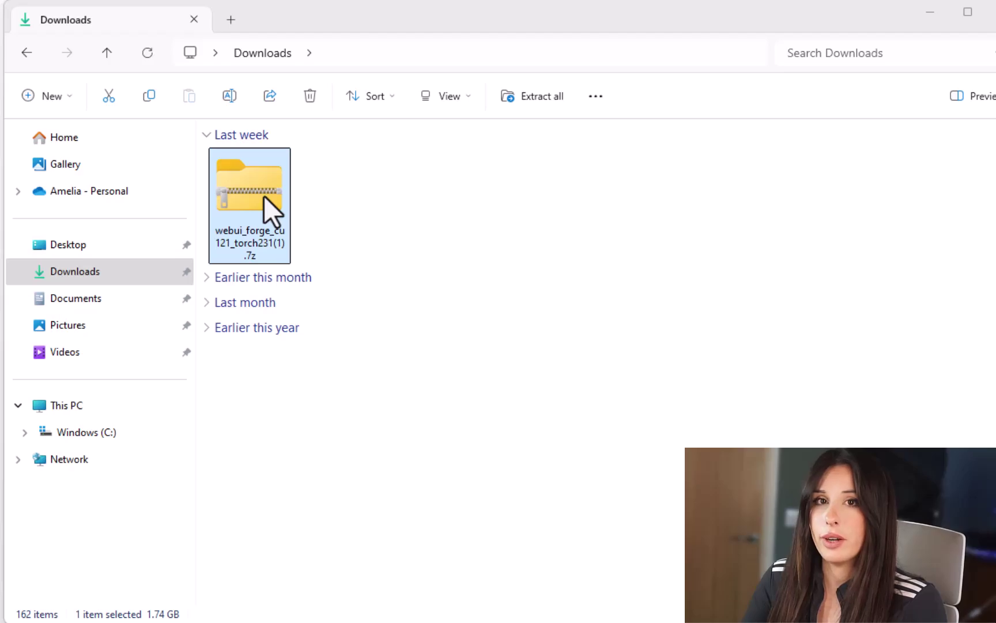
Start Extract All on webui_forge_cu121_torch231(1).7z and bring up the destination folder picker.
{"action": "right_click", "coordinate": [258, 193]}
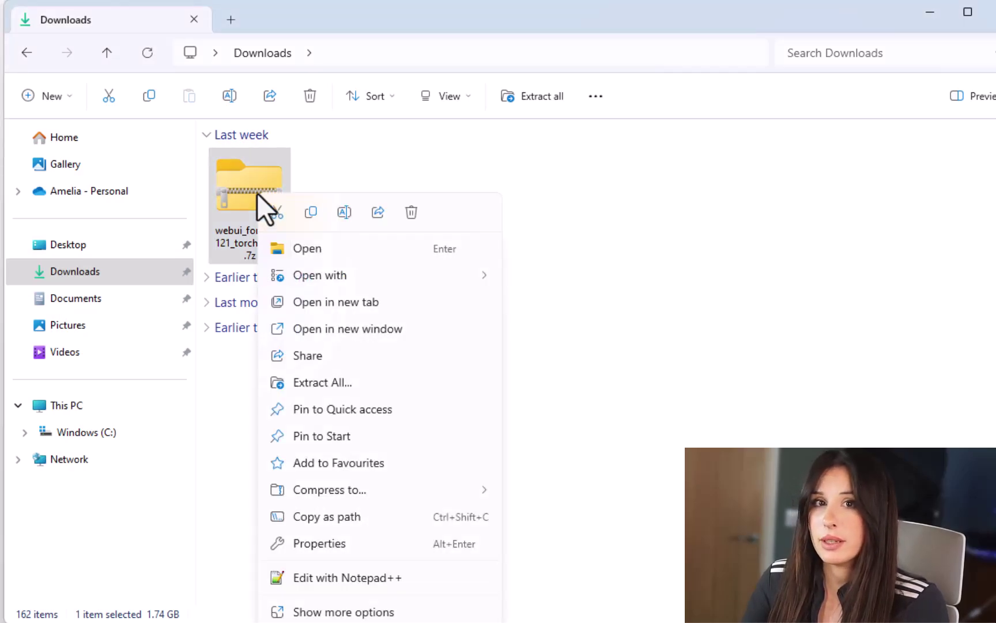
{"action": "left_click", "coordinate": [323, 385]}
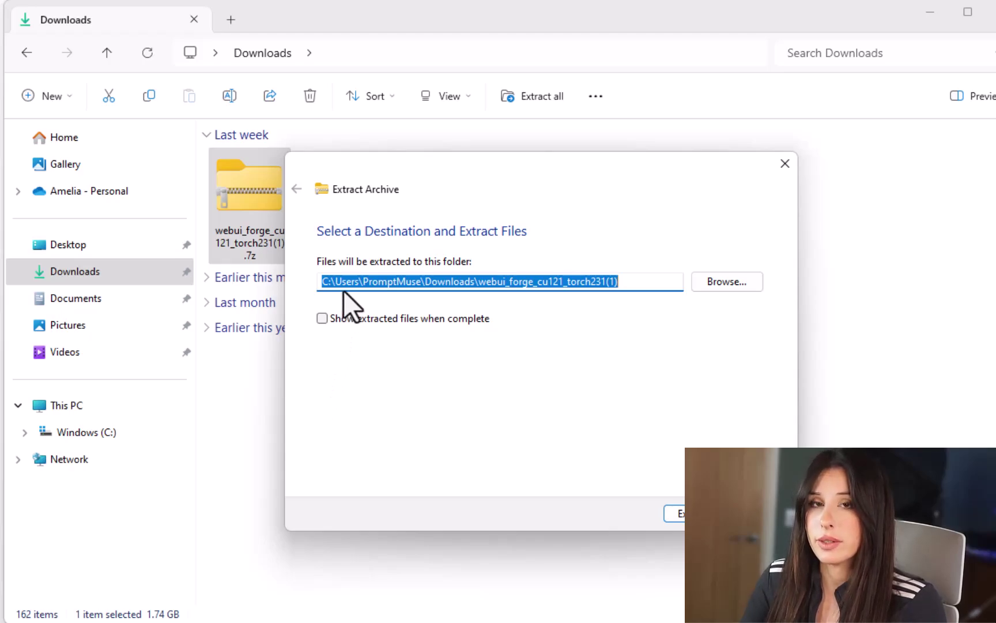
{"action": "left_click", "coordinate": [257, 193]}
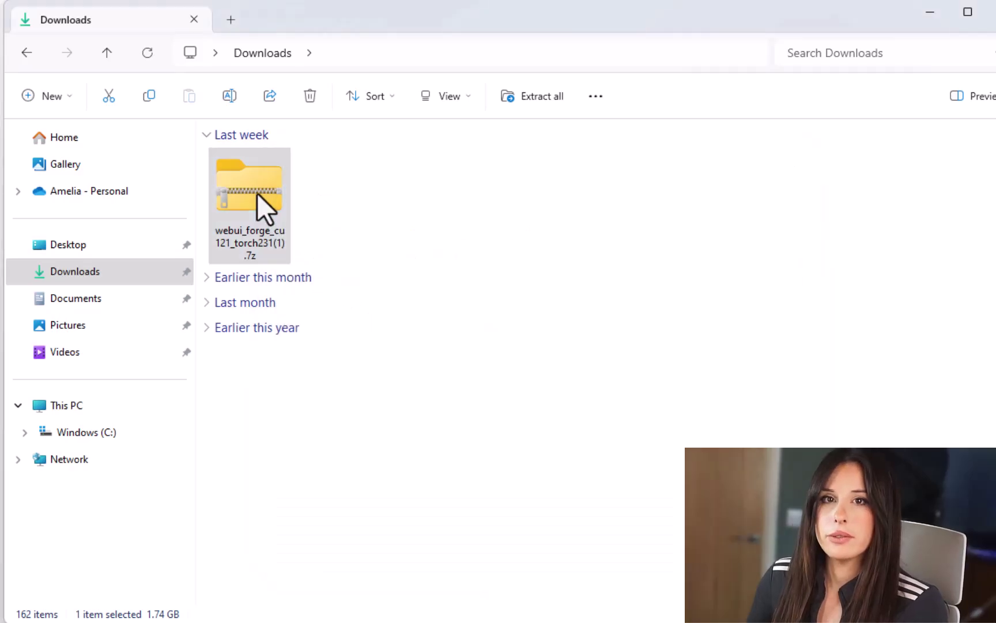
{"action": "right_click", "coordinate": [257, 193]}
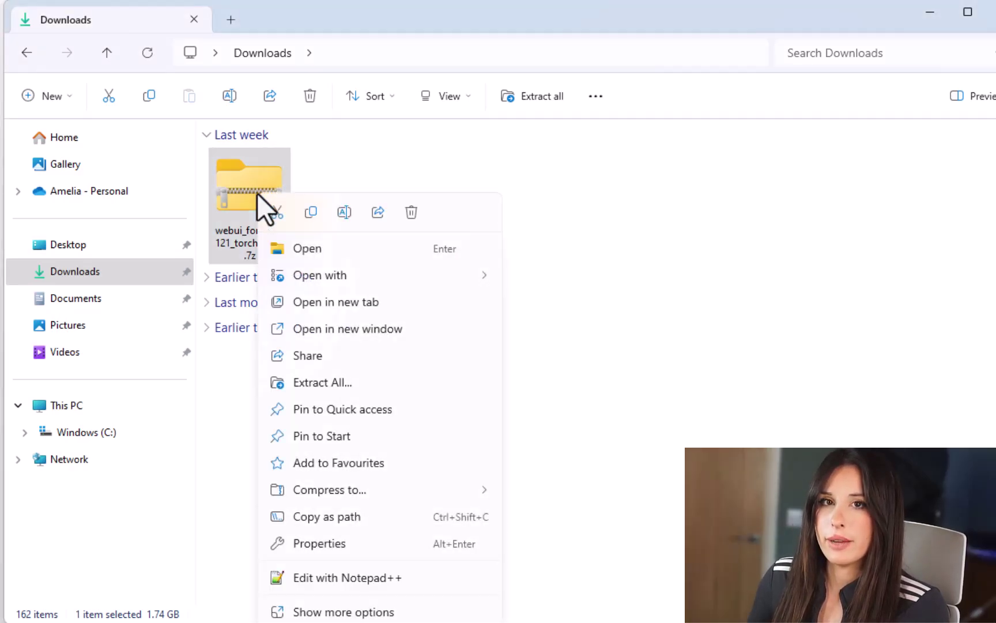
{"action": "left_click", "coordinate": [324, 383]}
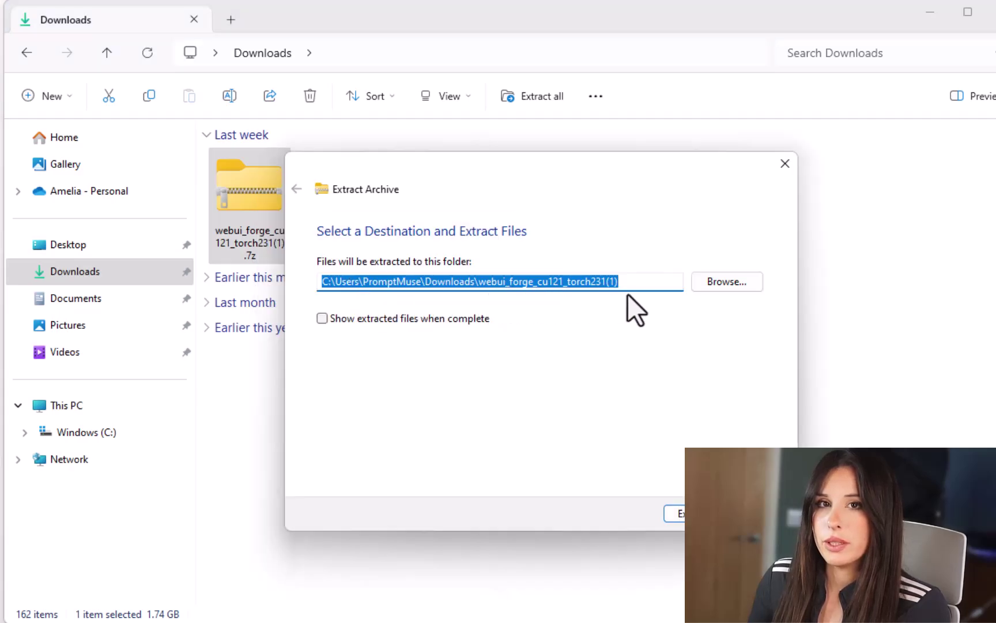
{"action": "left_click", "coordinate": [731, 289]}
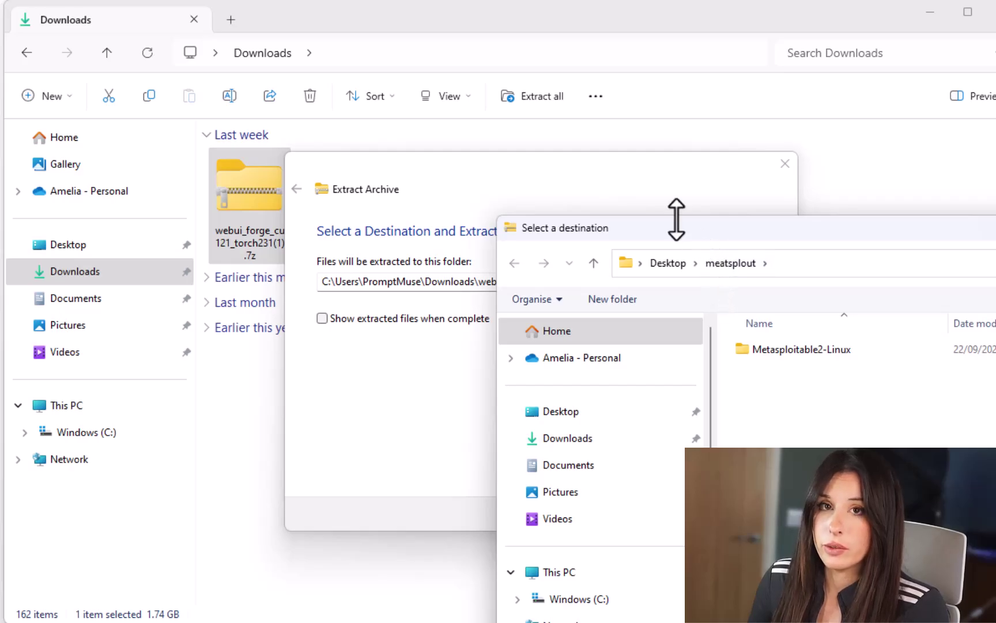
Create a ForgeUI folder at the root of Windows (C:) and extract the archive into it.
{"action": "left_click_drag", "start_coordinate": [721, 228], "coordinate": [376, 93]}
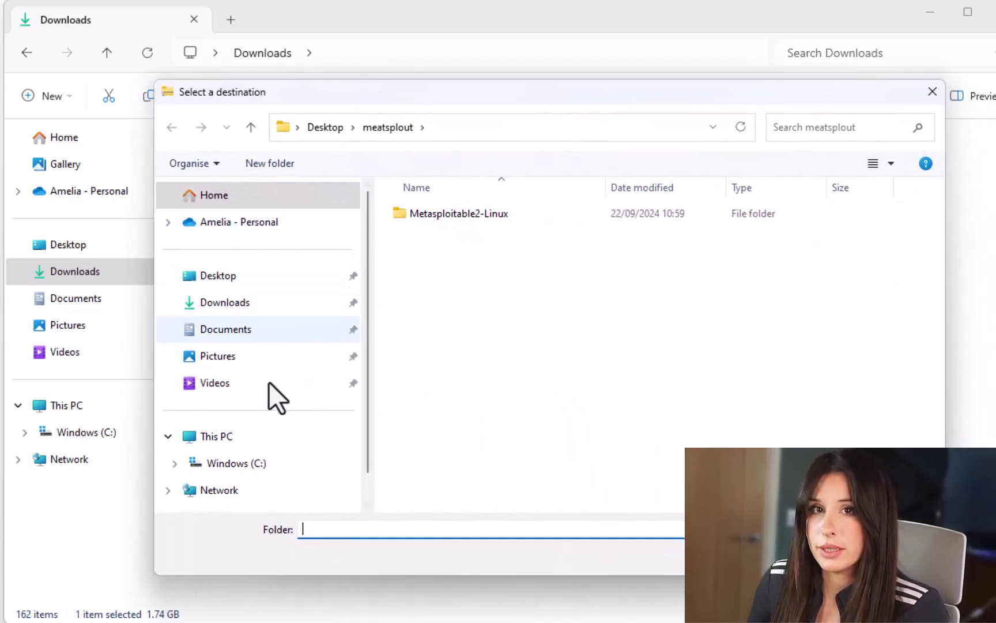
{"action": "left_click", "coordinate": [246, 463]}
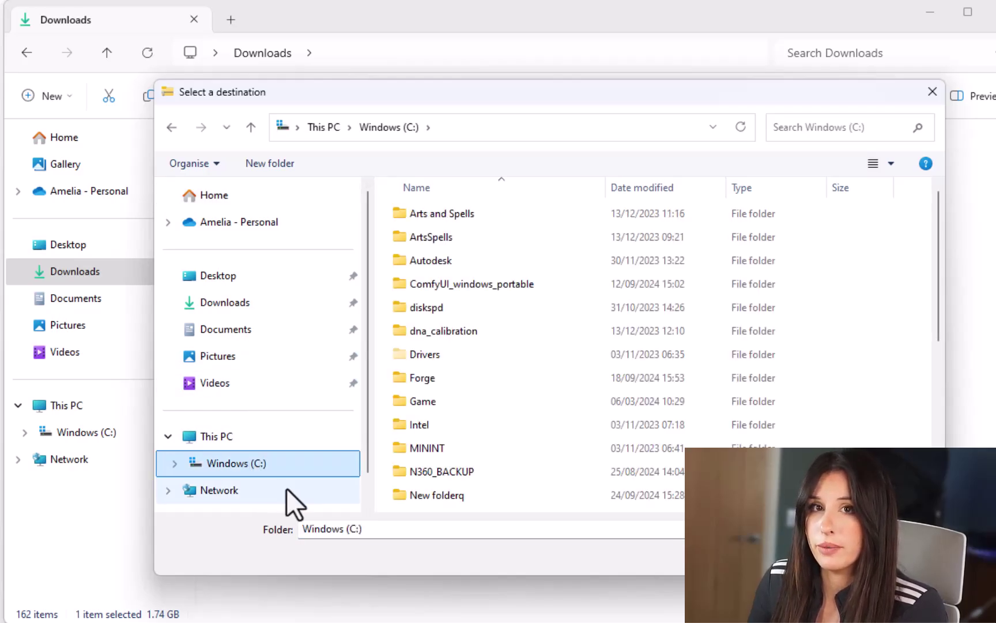
{"action": "right_click", "coordinate": [509, 314]}
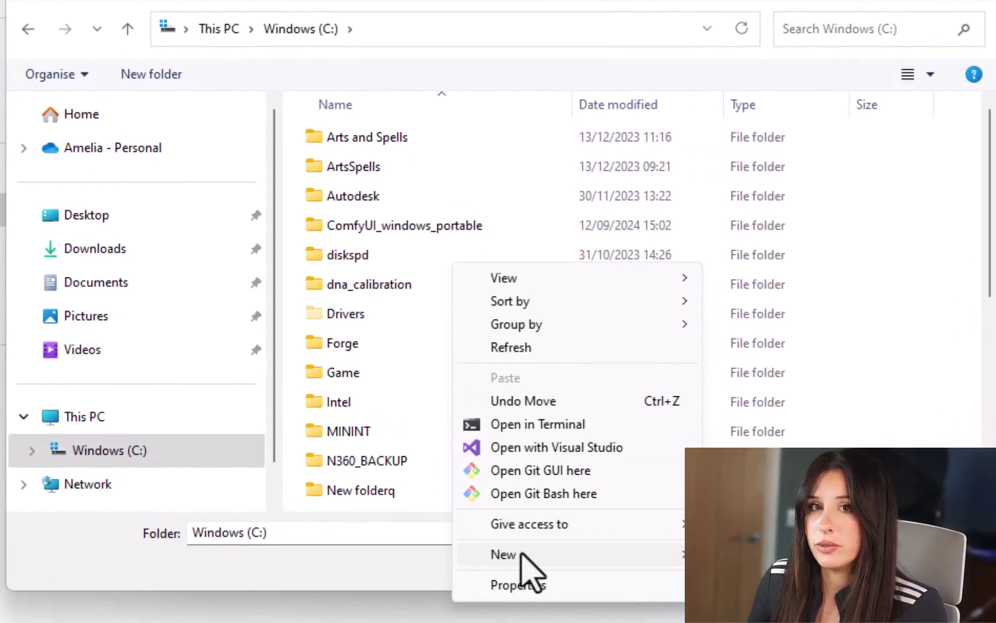
{"action": "left_click", "coordinate": [744, 554]}
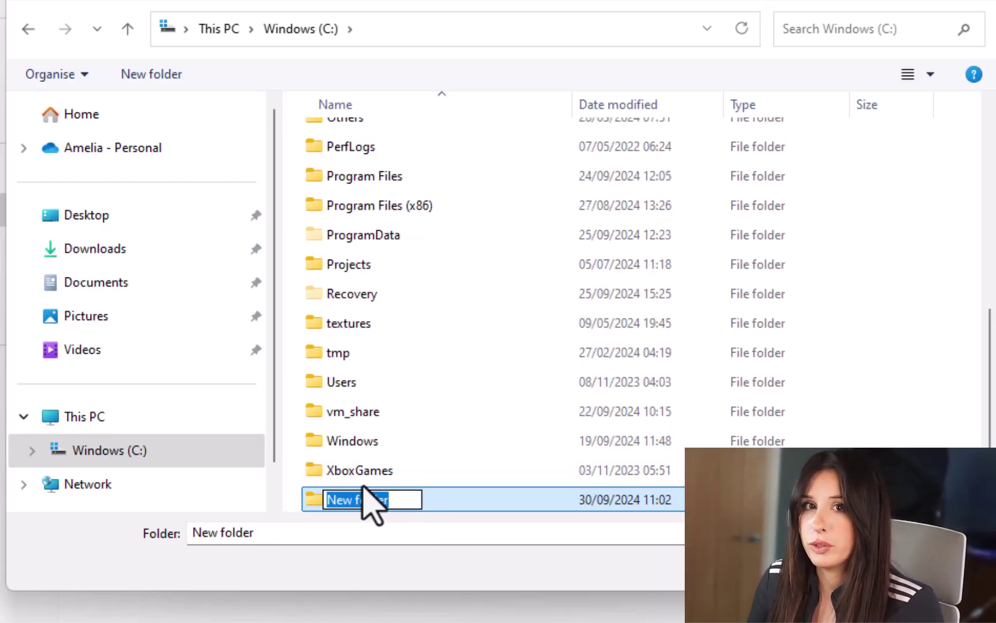
{"action": "type", "text": "For"}
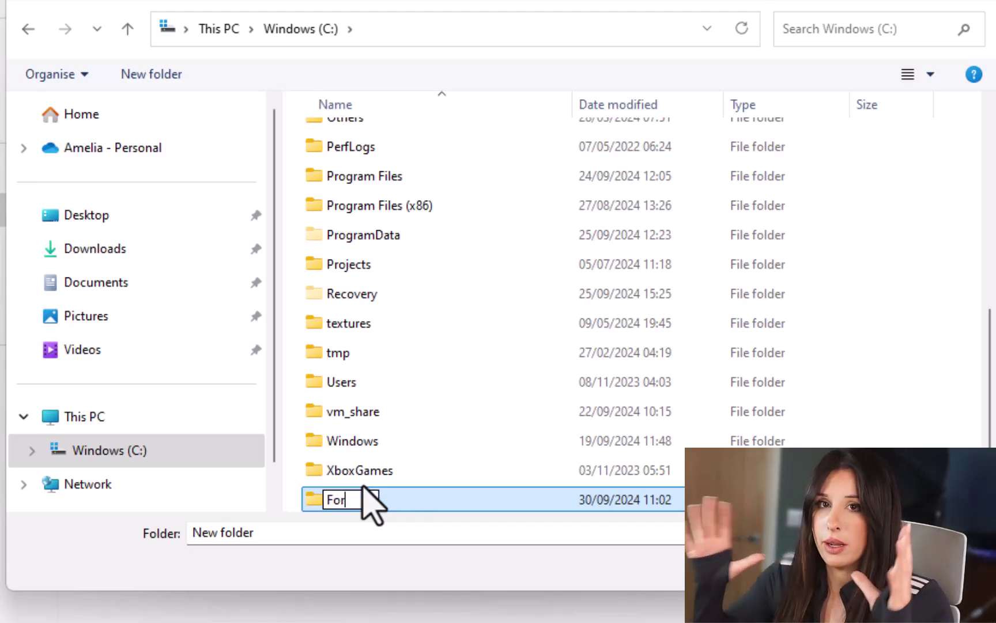
{"action": "type", "text": "ge"}
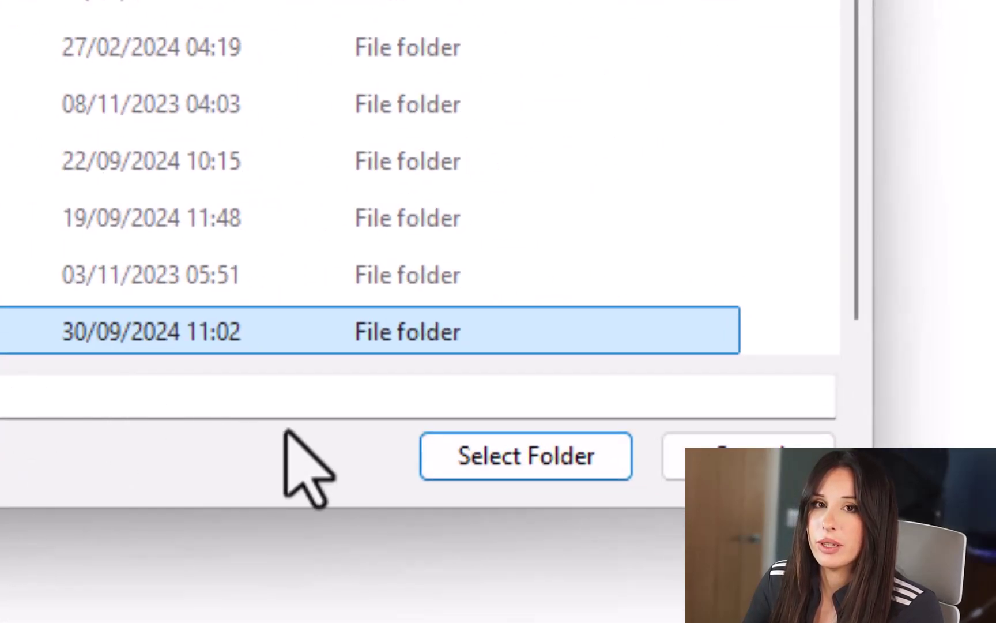
{"action": "left_click", "coordinate": [525, 455]}
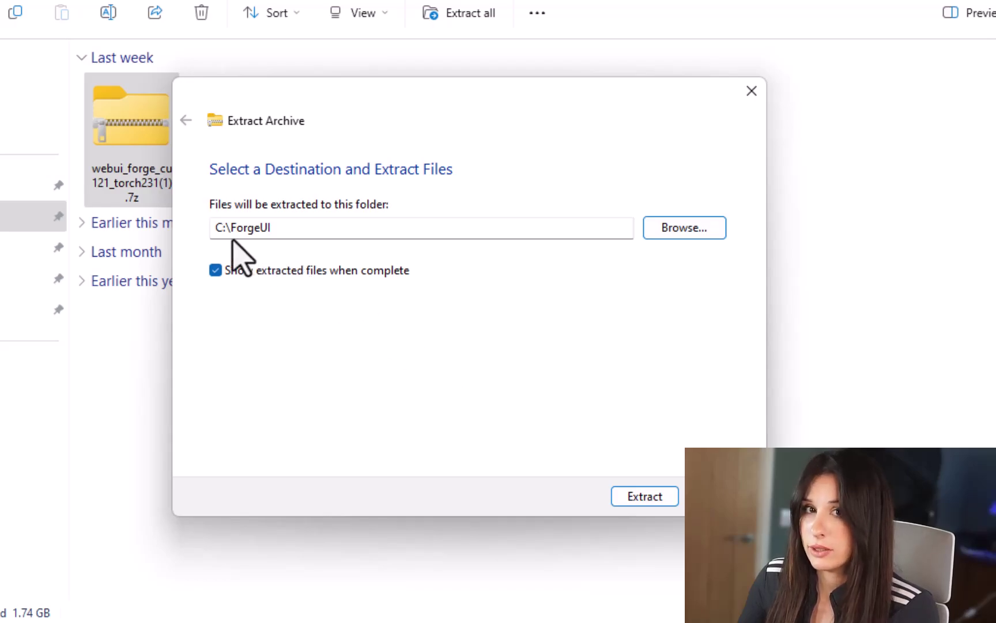
{"action": "left_click", "coordinate": [629, 497]}
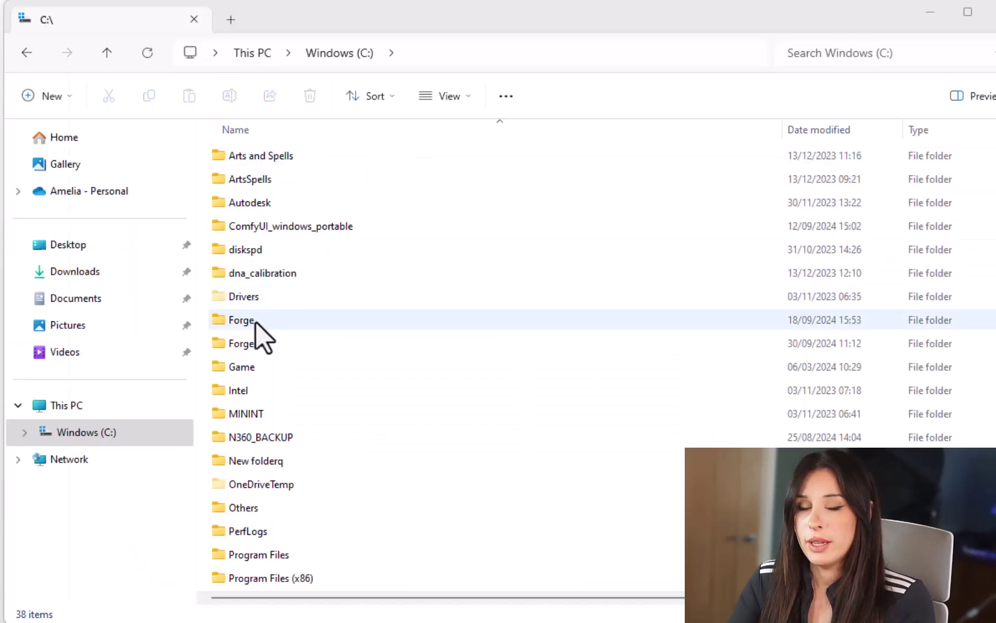
Run update.bat in C:\Forge, close its console, then launch Forge with run.bat.
{"action": "double_click", "coordinate": [256, 321]}
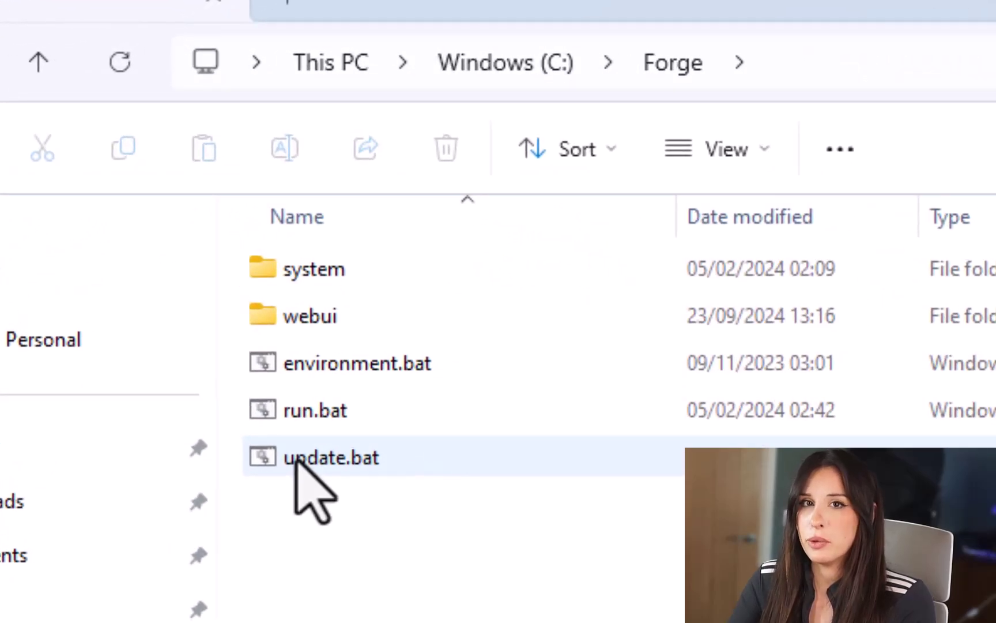
{"action": "double_click", "coordinate": [411, 458]}
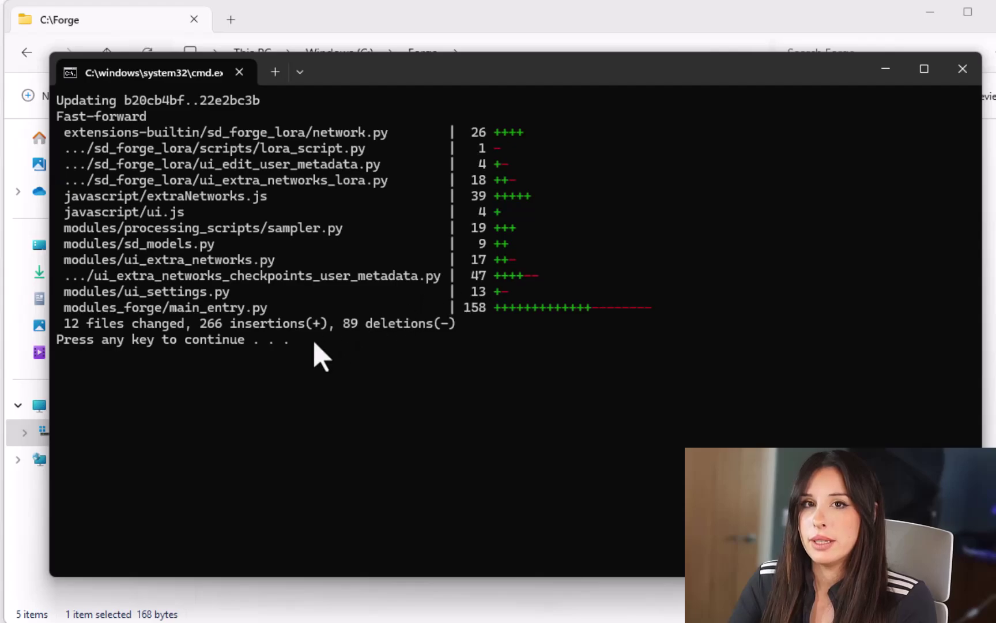
{"action": "key", "text": "Return"}
{"action": "left_click", "coordinate": [315, 266]}
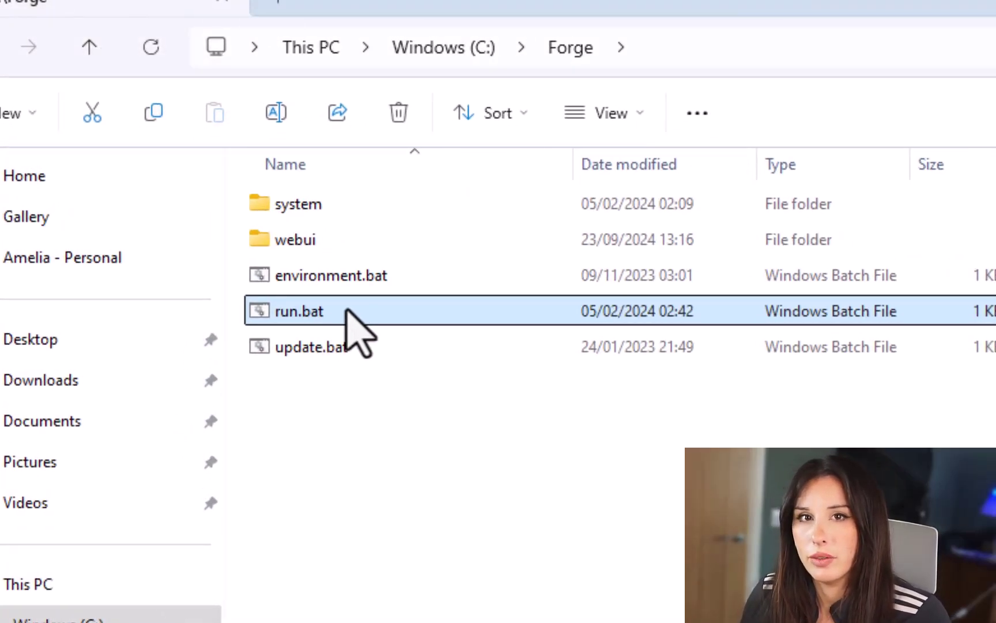
{"action": "double_click", "coordinate": [347, 313]}
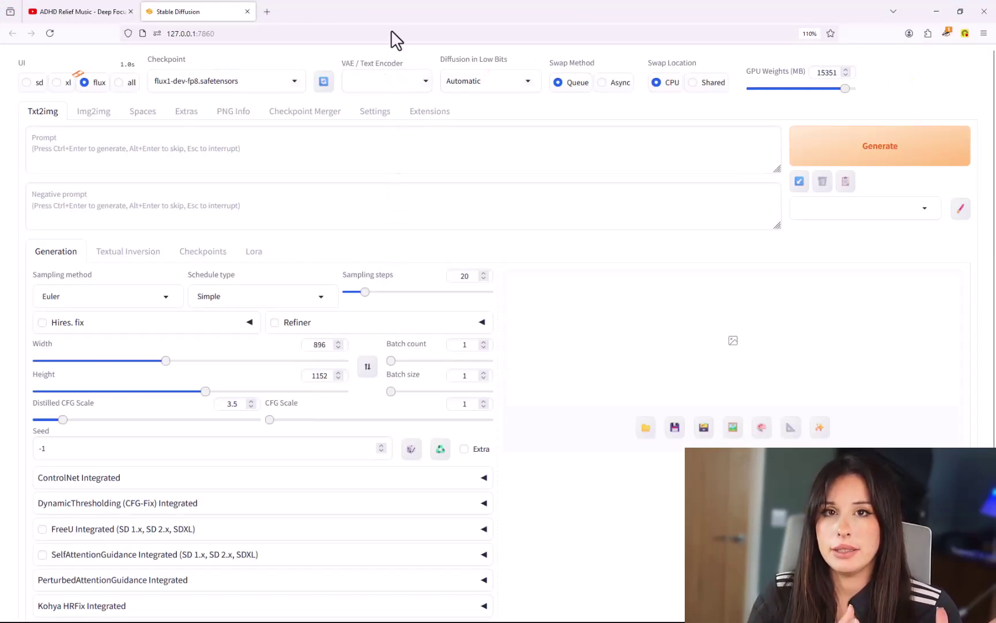
Un-maximize the browser and overlap it side by side with the startup console.
{"action": "left_click_drag", "start_coordinate": [391, 18], "coordinate": [439, 366]}
{"action": "left_click_drag", "start_coordinate": [447, 155], "coordinate": [381, 72]}
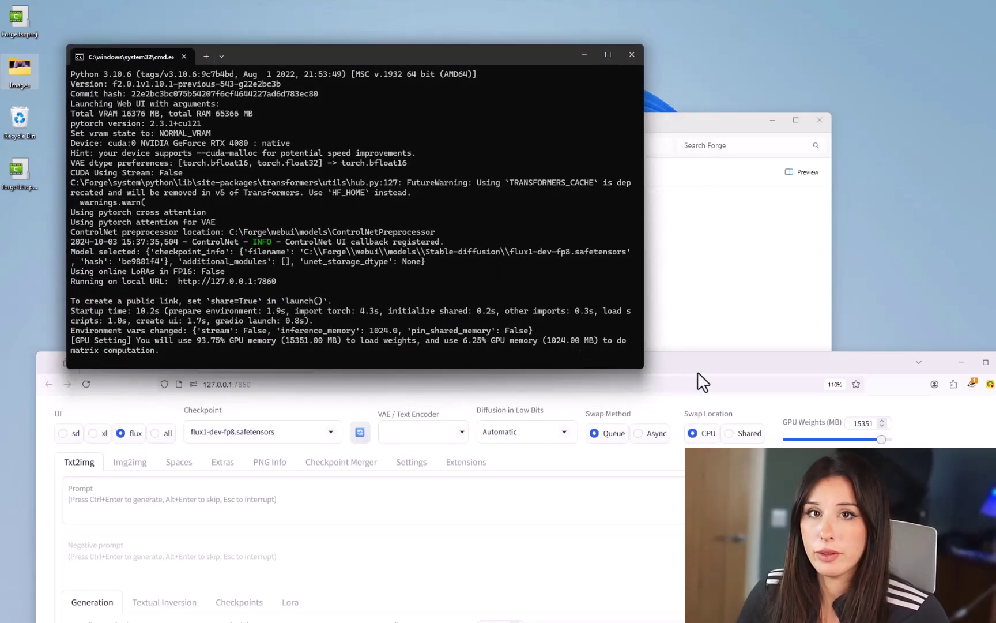
{"action": "left_click_drag", "start_coordinate": [698, 371], "coordinate": [679, 369]}
{"action": "left_click_drag", "start_coordinate": [413, 369], "coordinate": [416, 301]}
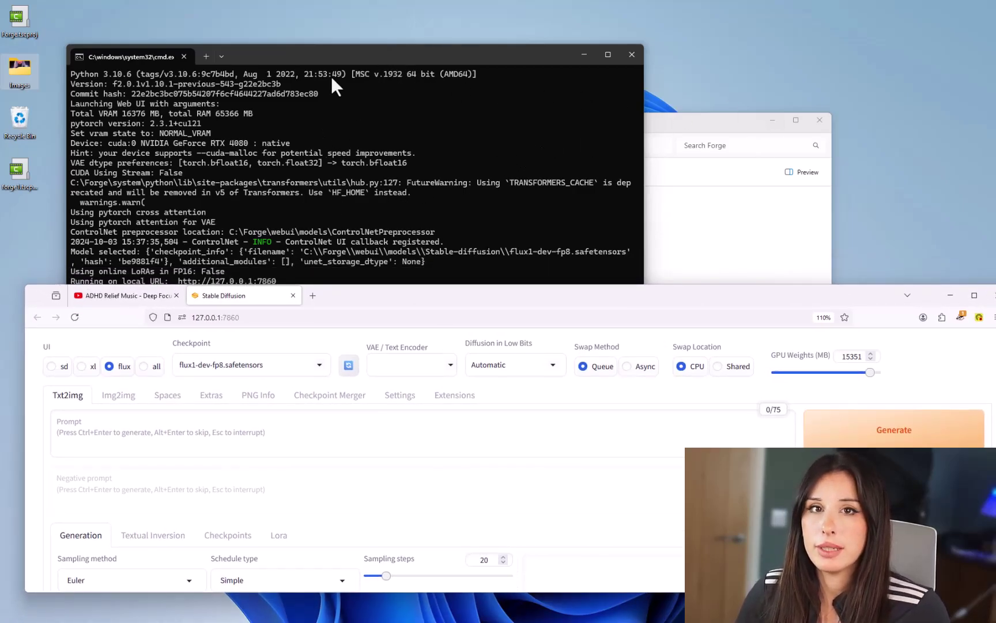
{"action": "mouse_move", "coordinate": [337, 57]}
{"action": "left_mouse_down"}
{"action": "mouse_move", "coordinate": [344, 44]}
{"action": "mouse_move", "coordinate": [354, 72]}
{"action": "mouse_move", "coordinate": [349, 52]}
{"action": "mouse_move", "coordinate": [334, 48]}
{"action": "left_mouse_up"}
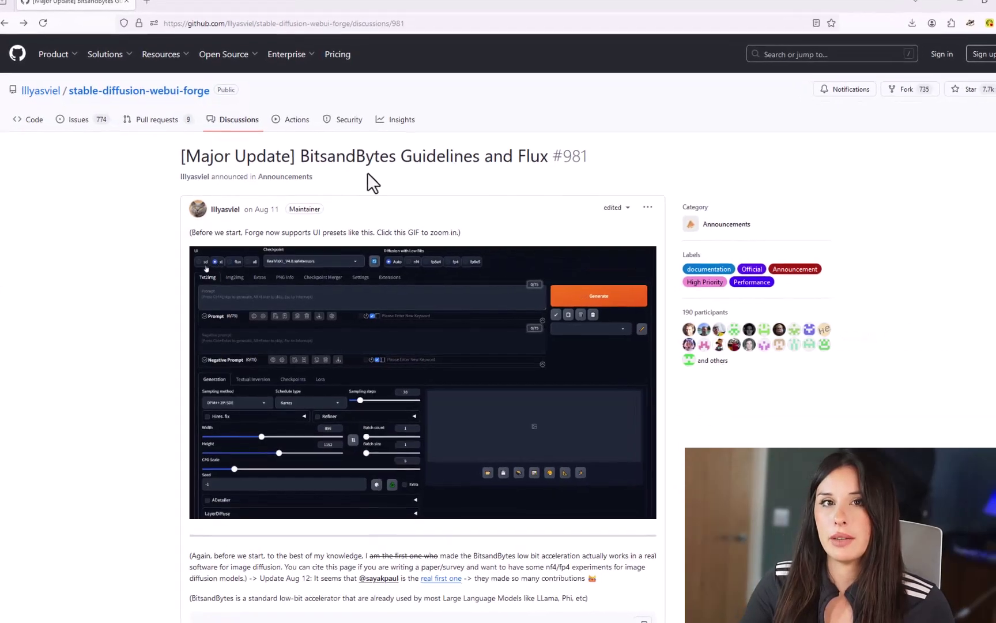
Scroll to the Flux checkpoints and download flux1-dev-bnb-nf4-v2.safetensors.
{"action": "scroll", "coordinate": [371, 180], "scroll_direction": "down", "scroll_amount": 5}
{"action": "scroll", "coordinate": [398, 161], "scroll_direction": "down", "scroll_amount": 6}
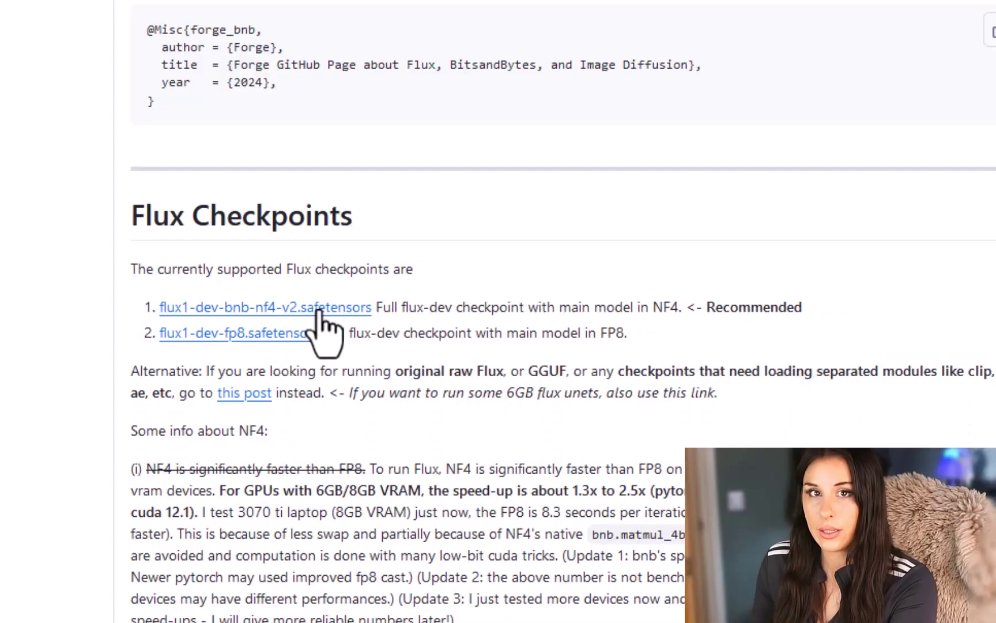
{"action": "right_click", "coordinate": [322, 310]}
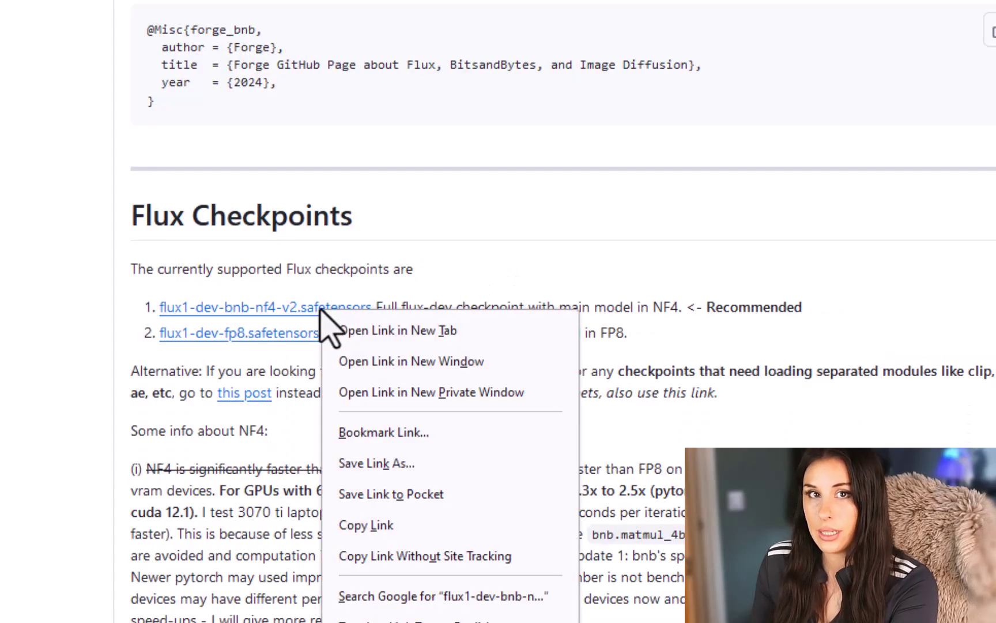
{"action": "left_click", "coordinate": [398, 463]}
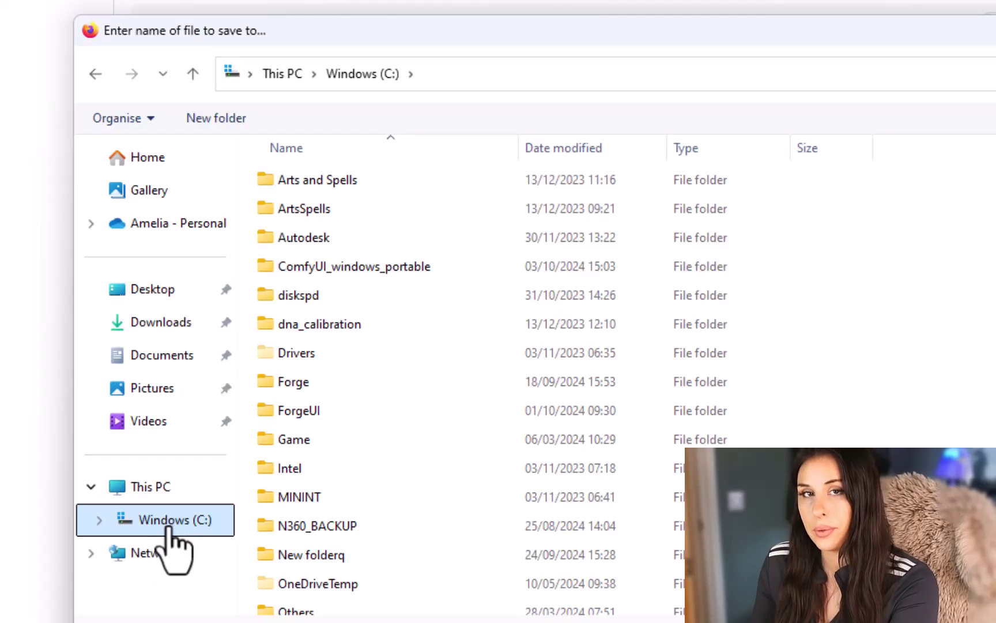
Set the save location to Forge > webui > models > Stable-diffusion.
{"action": "double_click", "coordinate": [336, 385]}
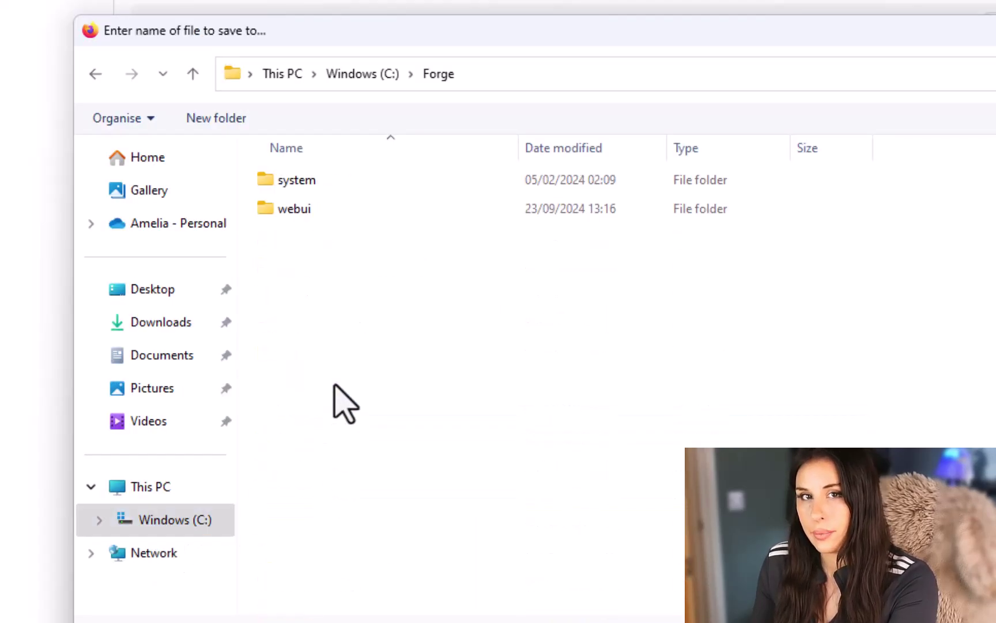
{"action": "double_click", "coordinate": [289, 205]}
{"action": "double_click", "coordinate": [345, 539]}
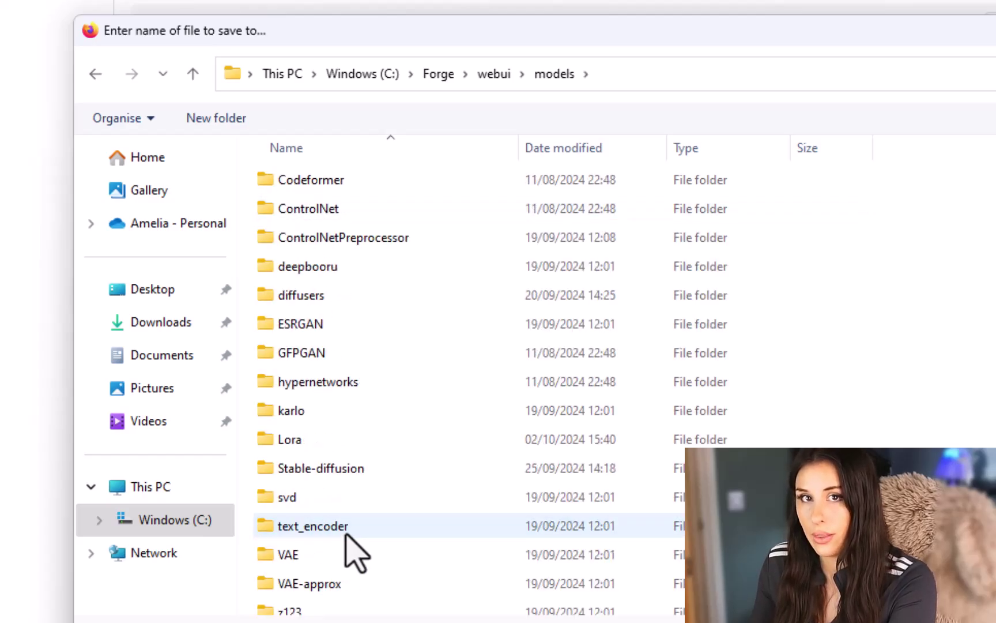
{"action": "double_click", "coordinate": [356, 468]}
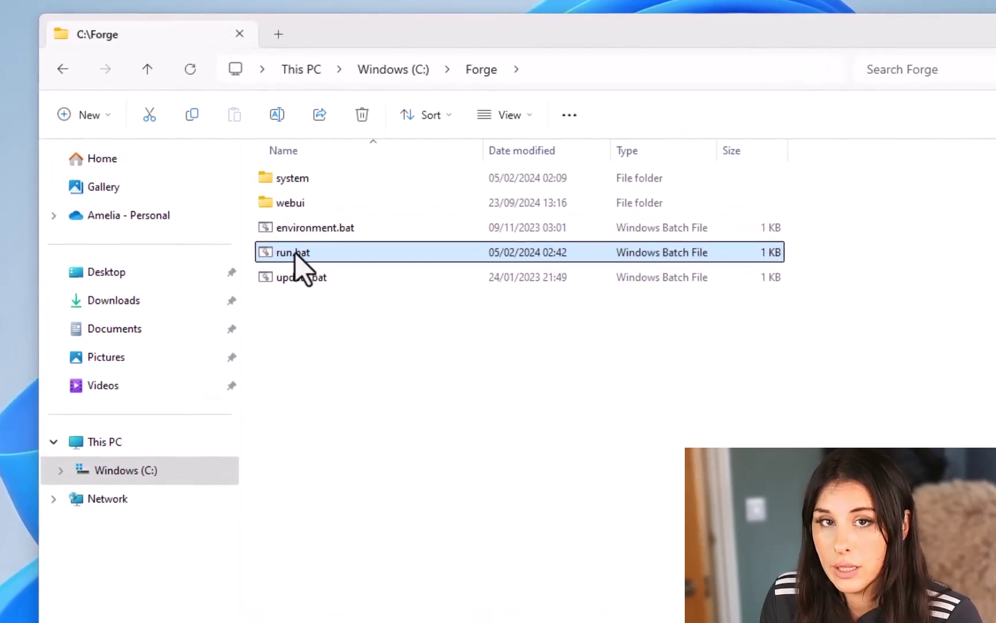
Relaunch Forge from run.bat and view its checkpoint list in the web UI.
{"action": "double_click", "coordinate": [286, 240]}
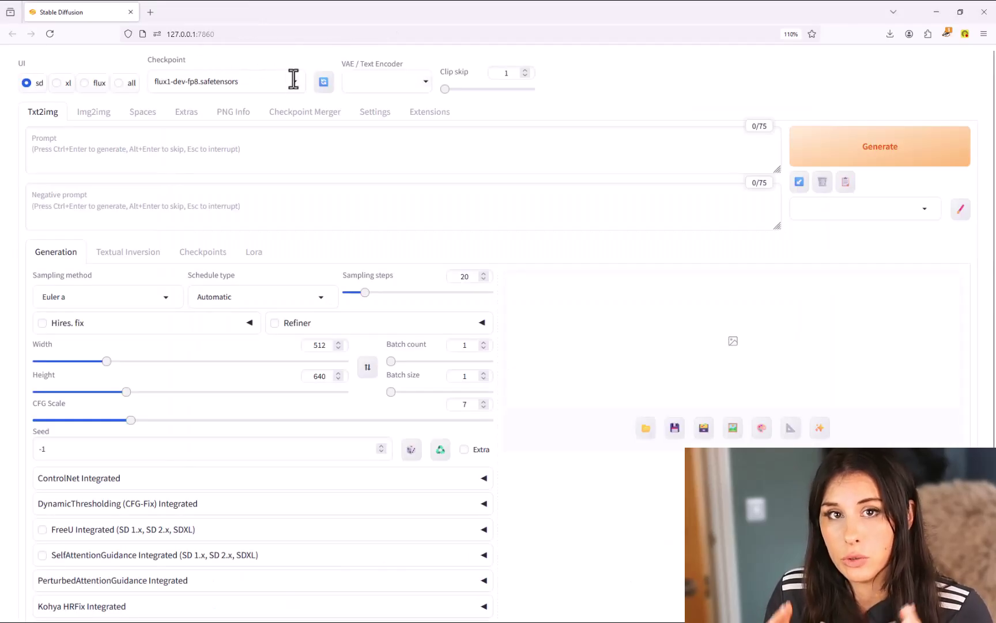
{"action": "left_click", "coordinate": [294, 80]}
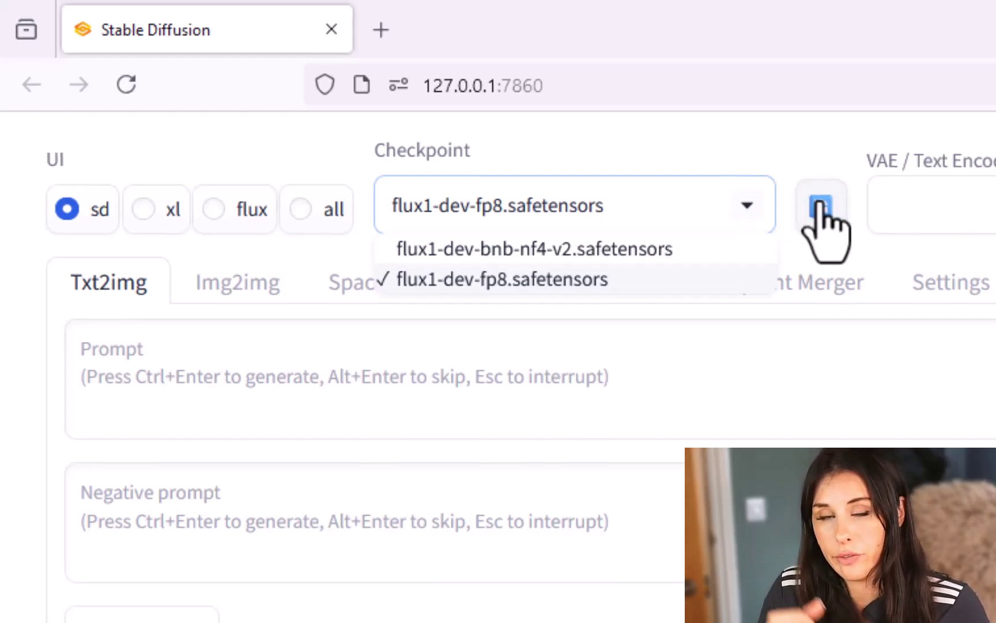
Refresh checkpoints, select flux1-dev-bnb-nf4-v2.safetensors, and switch the UI mode to flux.
{"action": "left_click", "coordinate": [819, 206]}
{"action": "left_click", "coordinate": [755, 211]}
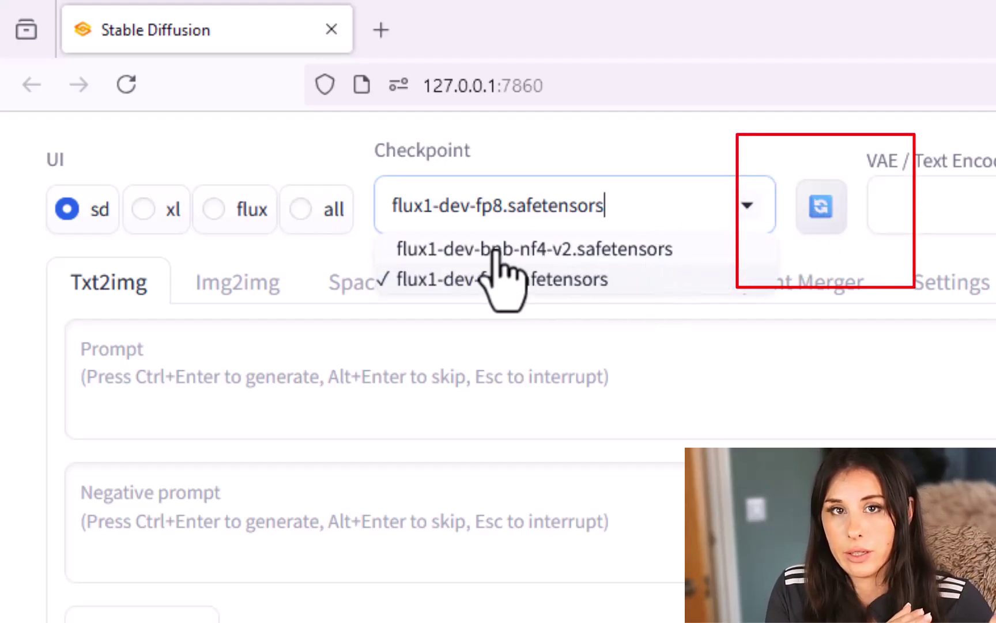
{"action": "left_click", "coordinate": [600, 249]}
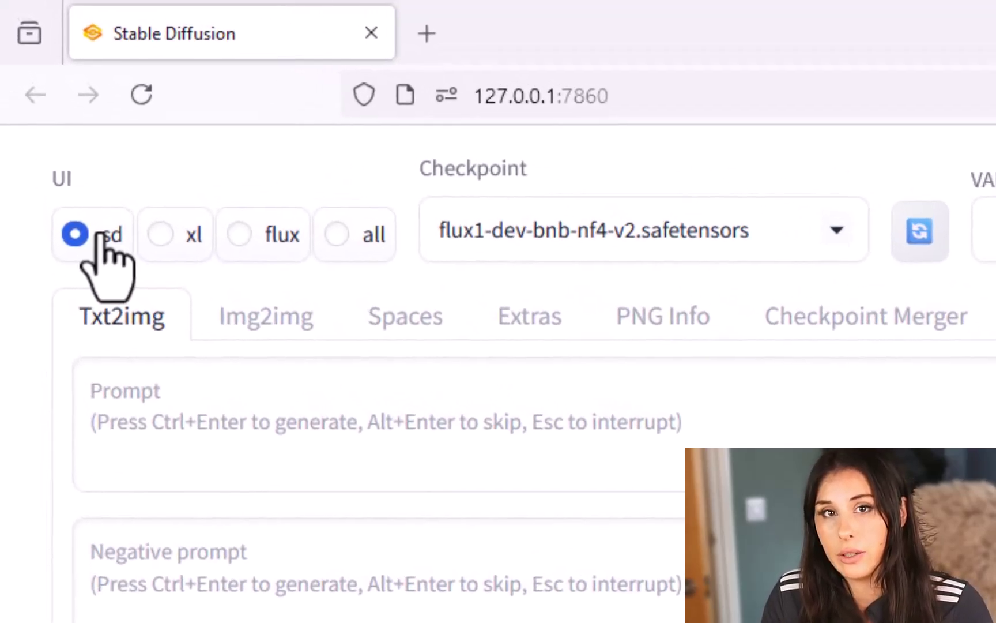
{"action": "left_click", "coordinate": [237, 231]}
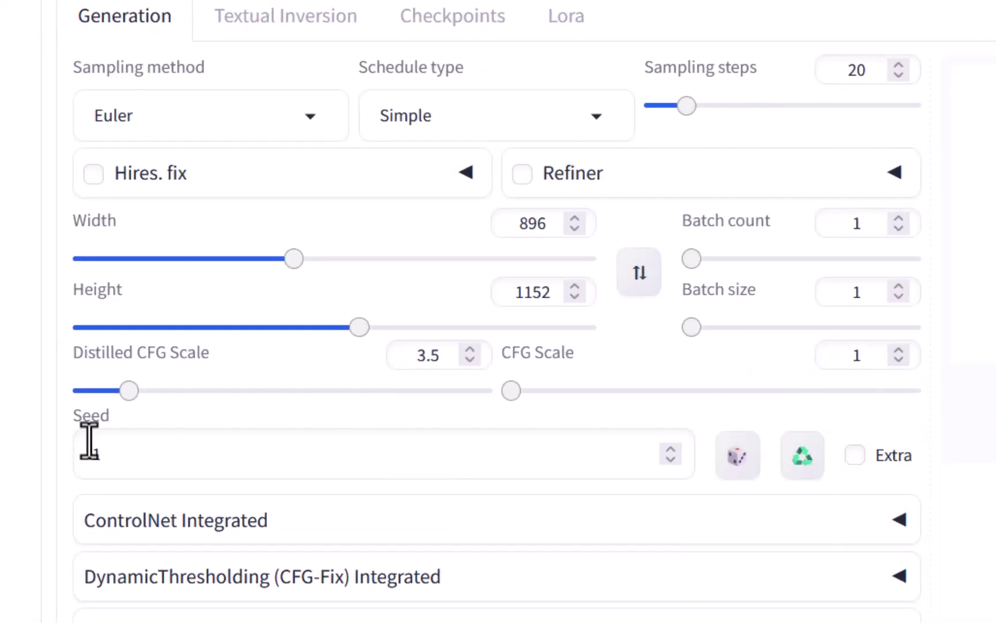
Set the seed to 12345, view the astronaut image full screen, and generate again.
{"action": "left_click", "coordinate": [80, 455]}
{"action": "key", "text": "ctrl+a"}
{"action": "type", "text": "1"}
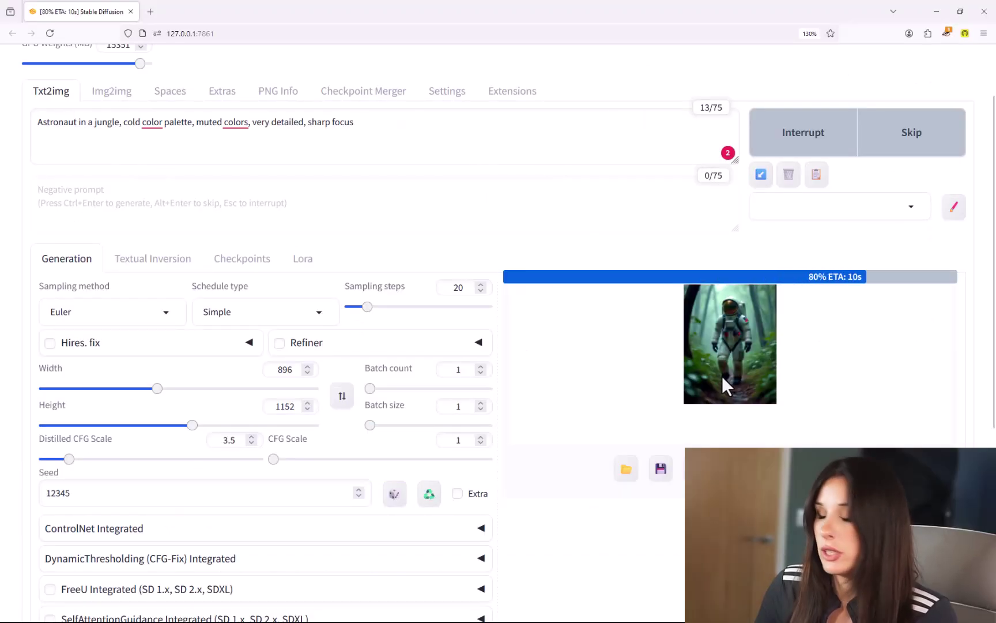
{"action": "left_click", "coordinate": [703, 392]}
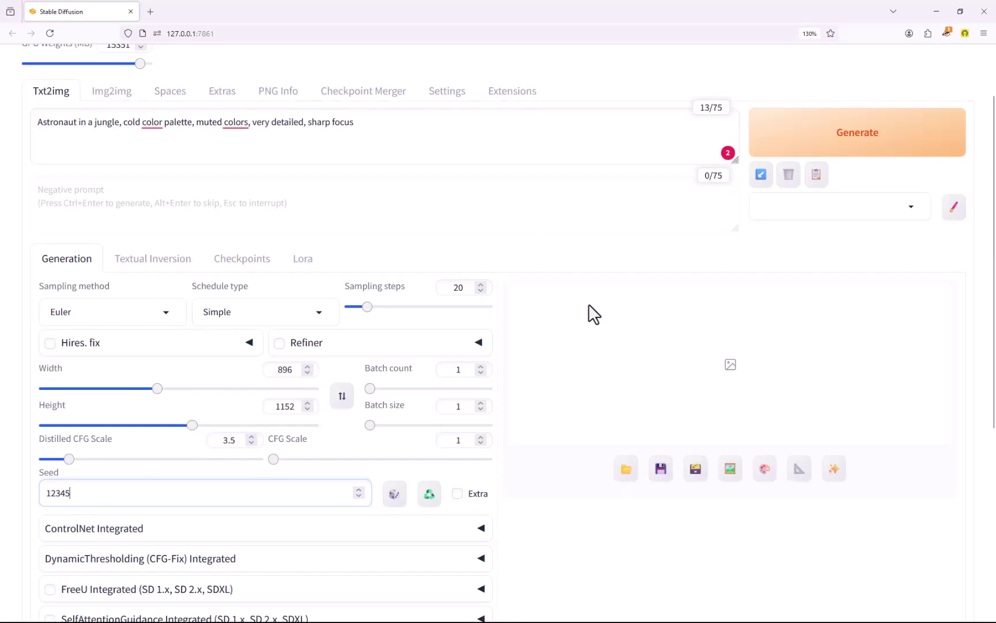
{"action": "left_click", "coordinate": [867, 148]}
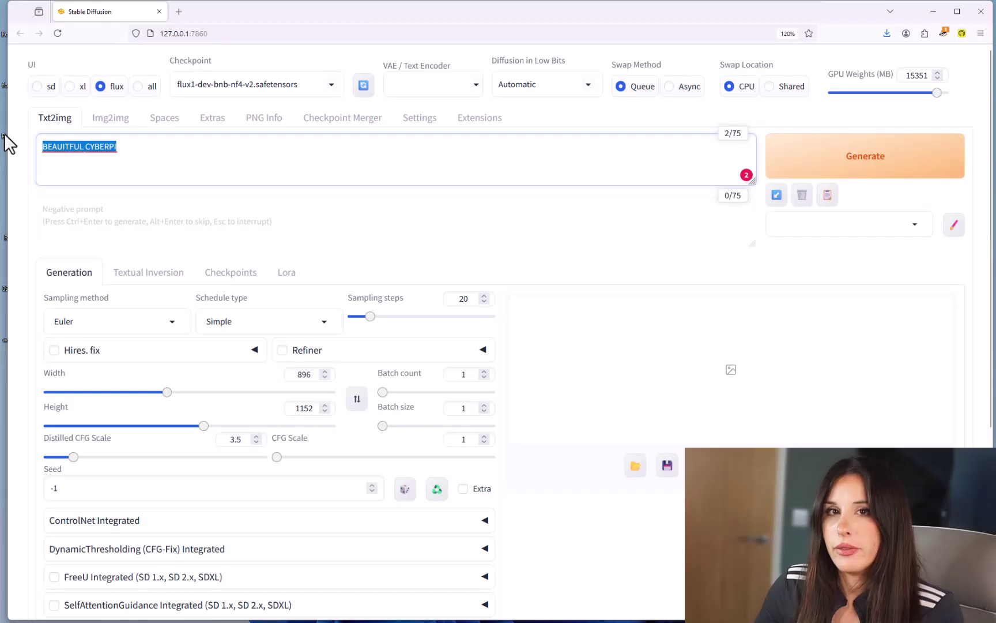
Enter the prompt 'beautiful cyberpunk women, 4k' and view the generated portrait full screen.
{"action": "type", "text": "beautiful cyberpunk "}
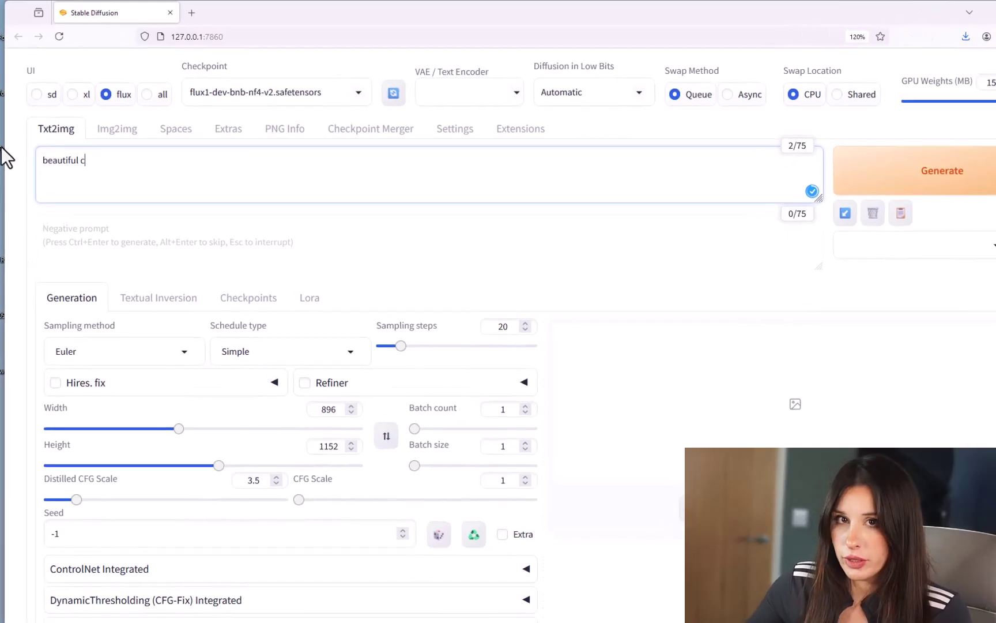
{"action": "type", "text": "women, 4k"}
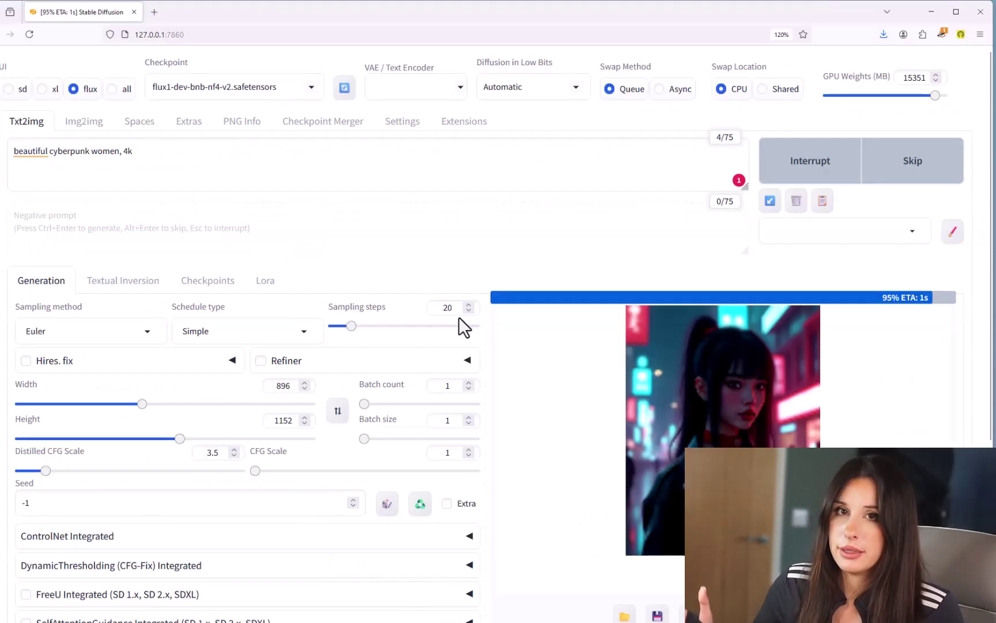
{"action": "left_click", "coordinate": [741, 443]}
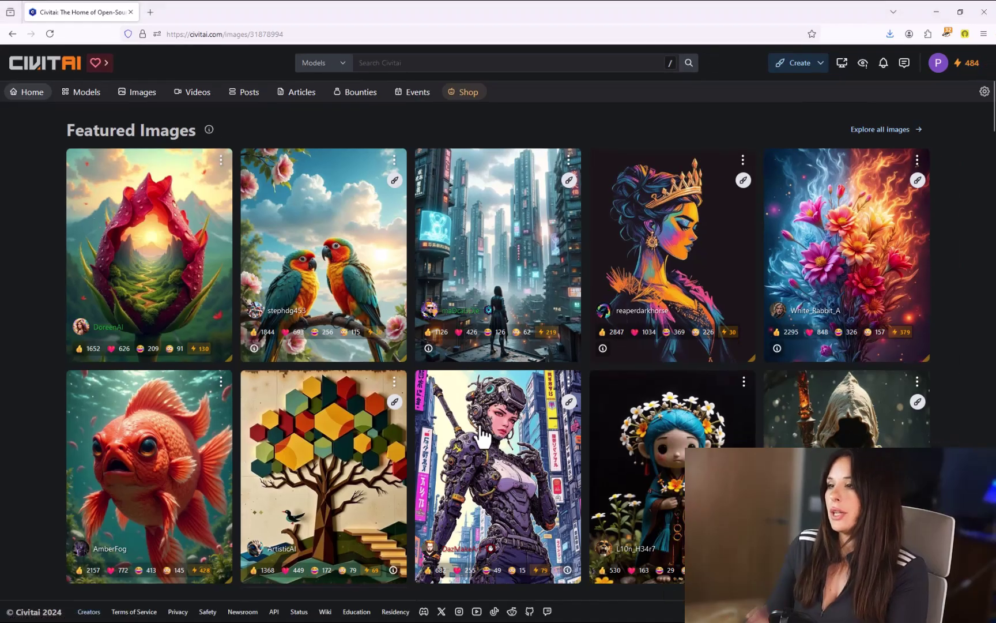
Open the cyborg warrior image's page and scroll to its FLUX Dev and LoRA generation data.
{"action": "left_click", "coordinate": [498, 445]}
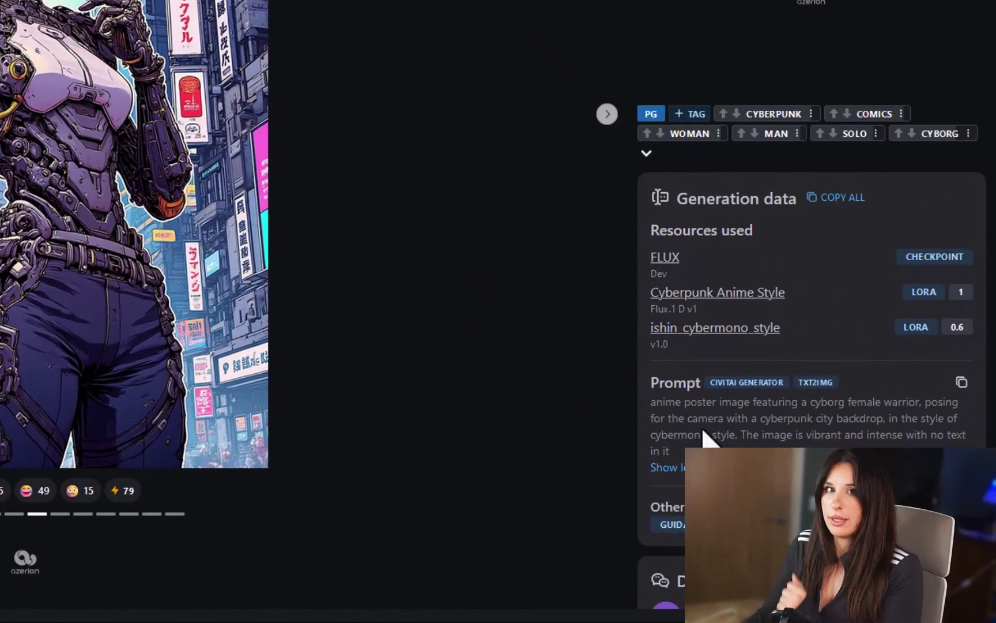
{"action": "scroll", "coordinate": [804, 500], "scroll_direction": "down", "scroll_amount": 1}
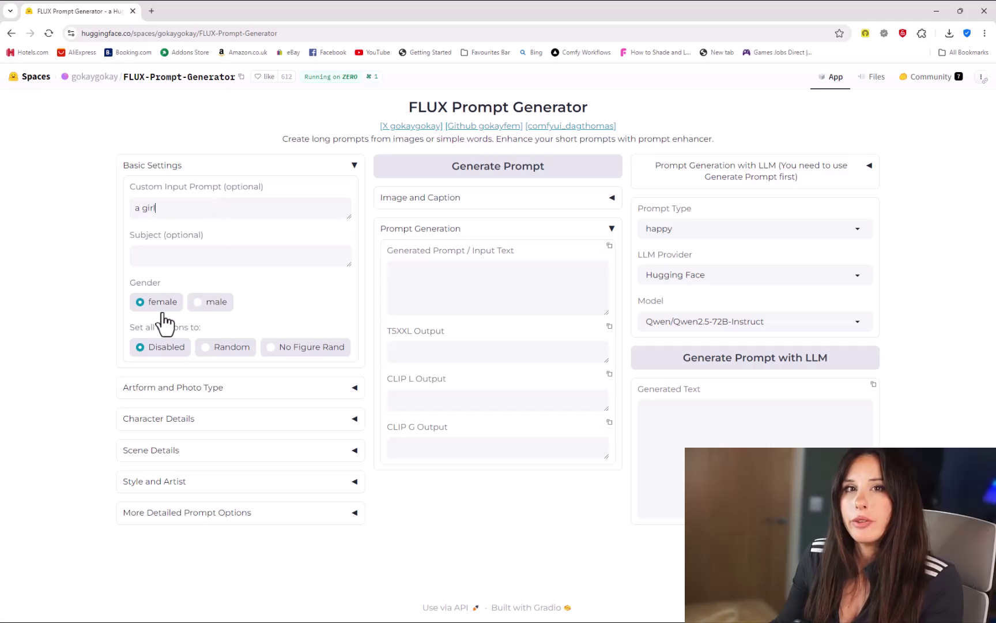
Set Artform to photography and Photo Type to high angle.
{"action": "left_click", "coordinate": [174, 387]}
{"action": "scroll", "coordinate": [177, 393], "scroll_direction": "down", "scroll_amount": 1}
{"action": "left_click", "coordinate": [185, 396]}
{"action": "left_click", "coordinate": [162, 356]}
{"action": "left_click", "coordinate": [190, 445]}
{"action": "scroll", "coordinate": [346, 179], "scroll_direction": "down", "scroll_amount": 2}
{"action": "left_click", "coordinate": [202, 328]}
Set Body Types to voluptuous, Roles to fashion model, and Clothing to white lace blouse with sheer sleeves.
{"action": "left_click", "coordinate": [130, 489]}
{"action": "scroll", "coordinate": [167, 495], "scroll_direction": "down", "scroll_amount": 4}
{"action": "left_click", "coordinate": [173, 292]}
{"action": "scroll", "coordinate": [173, 138], "scroll_direction": "up", "scroll_amount": 2}
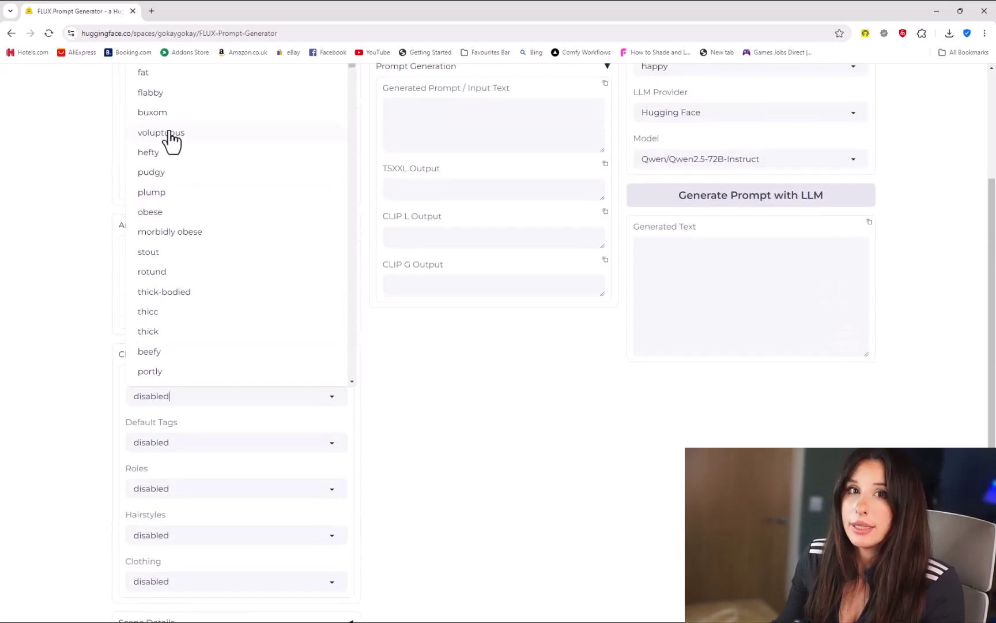
{"action": "left_click", "coordinate": [167, 136]}
{"action": "scroll", "coordinate": [115, 427], "scroll_direction": "down", "scroll_amount": 2}
{"action": "left_click", "coordinate": [191, 385]}
{"action": "left_click", "coordinate": [286, 115]}
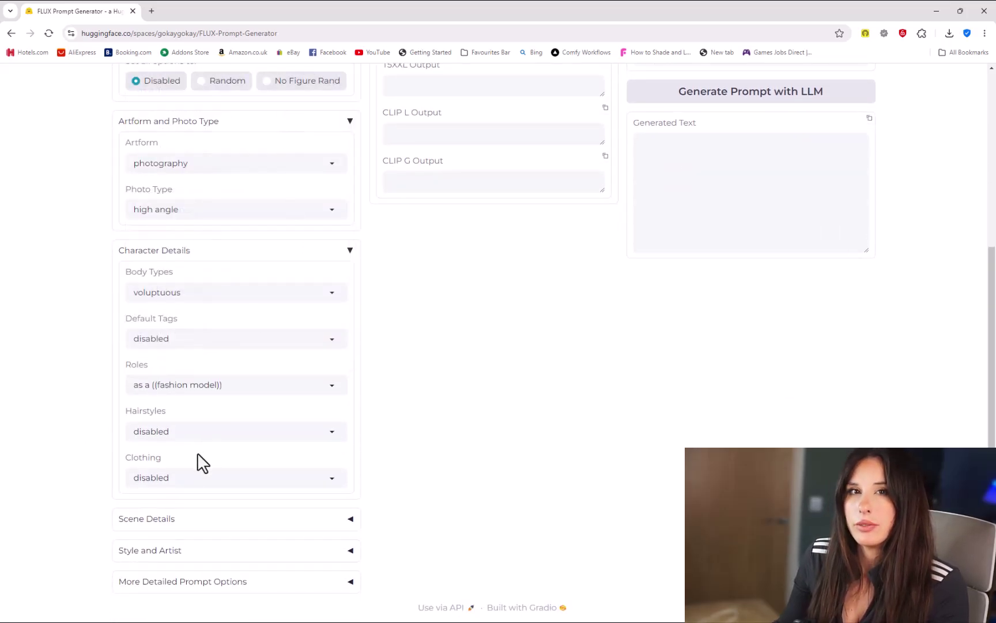
{"action": "left_click", "coordinate": [200, 476]}
{"action": "scroll", "coordinate": [322, 167], "scroll_direction": "down", "scroll_amount": 10}
{"action": "left_click", "coordinate": [219, 170]}
Choose an alien-planet Place, generate the prompt, and select the generated text.
{"action": "left_click", "coordinate": [164, 518]}
{"action": "scroll", "coordinate": [186, 534], "scroll_direction": "down", "scroll_amount": 4}
{"action": "left_click", "coordinate": [182, 323]}
{"action": "scroll", "coordinate": [230, 173], "scroll_direction": "down", "scroll_amount": 2}
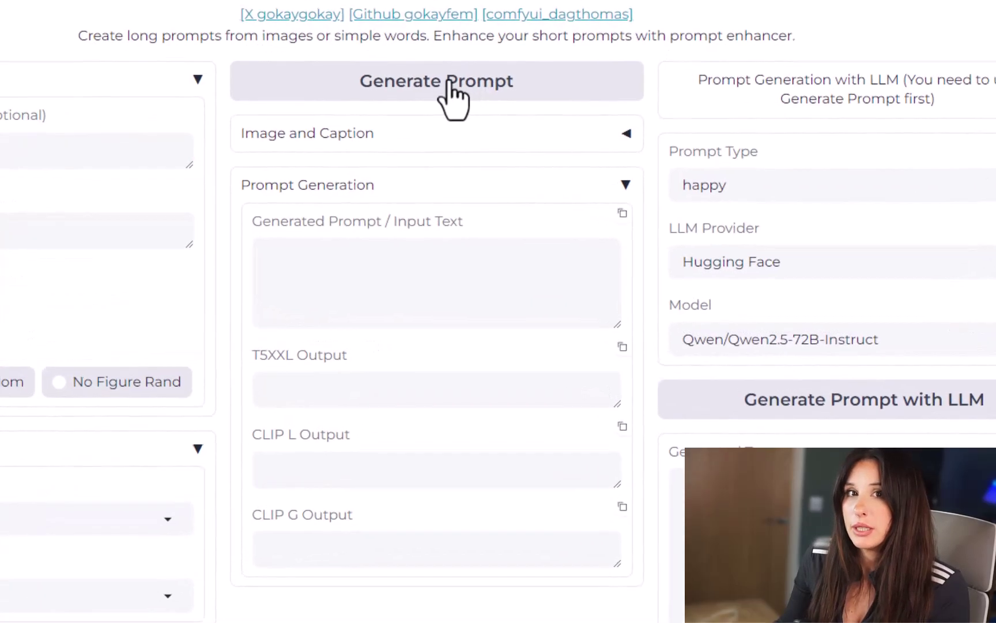
{"action": "left_click", "coordinate": [453, 95]}
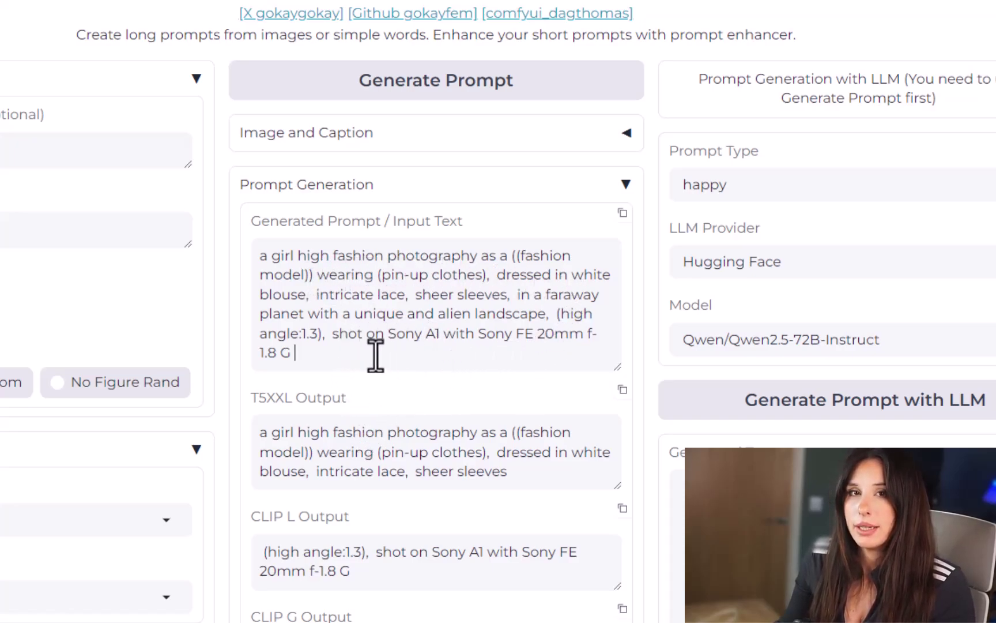
{"action": "left_click_drag", "start_coordinate": [413, 347], "coordinate": [219, 250]}
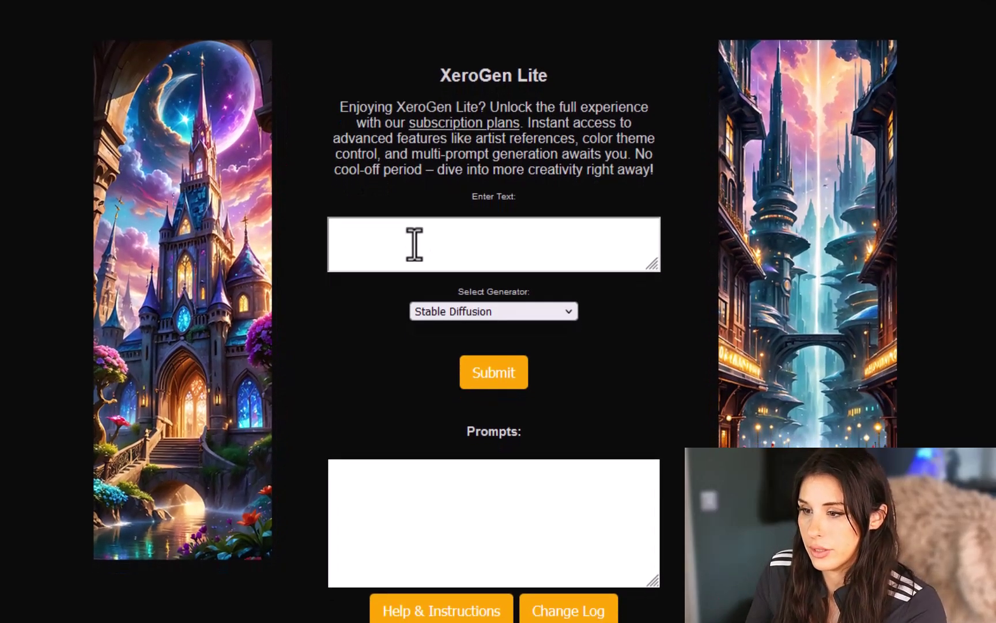
Generate a Flux.1 prompt from the idea 'elf girl'.
{"action": "left_click", "coordinate": [414, 259]}
{"action": "type", "text": "elf "}
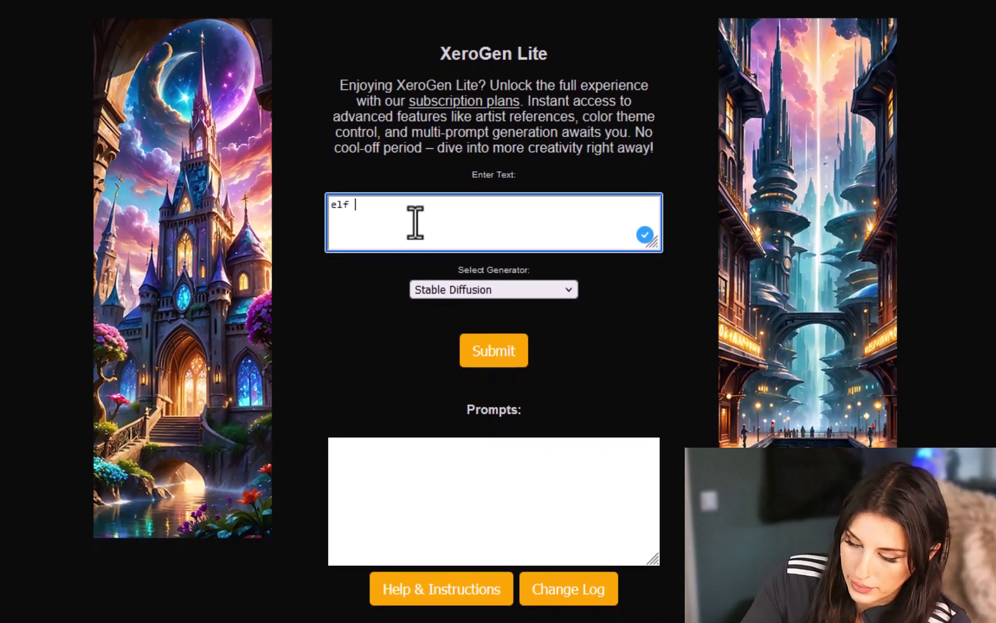
{"action": "type", "text": "girl"}
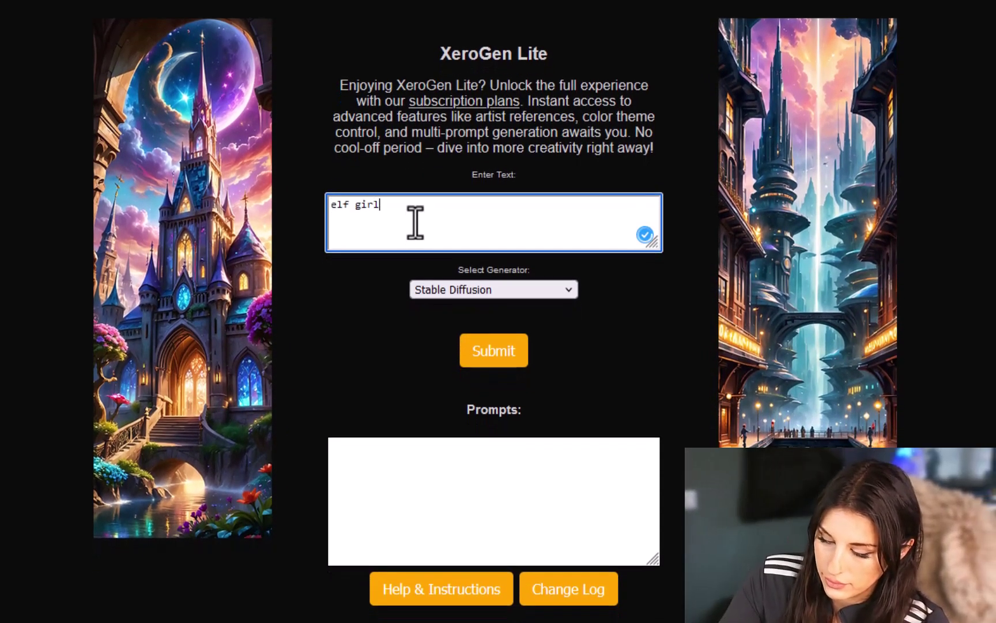
{"action": "left_click", "coordinate": [568, 292]}
{"action": "left_click", "coordinate": [495, 315]}
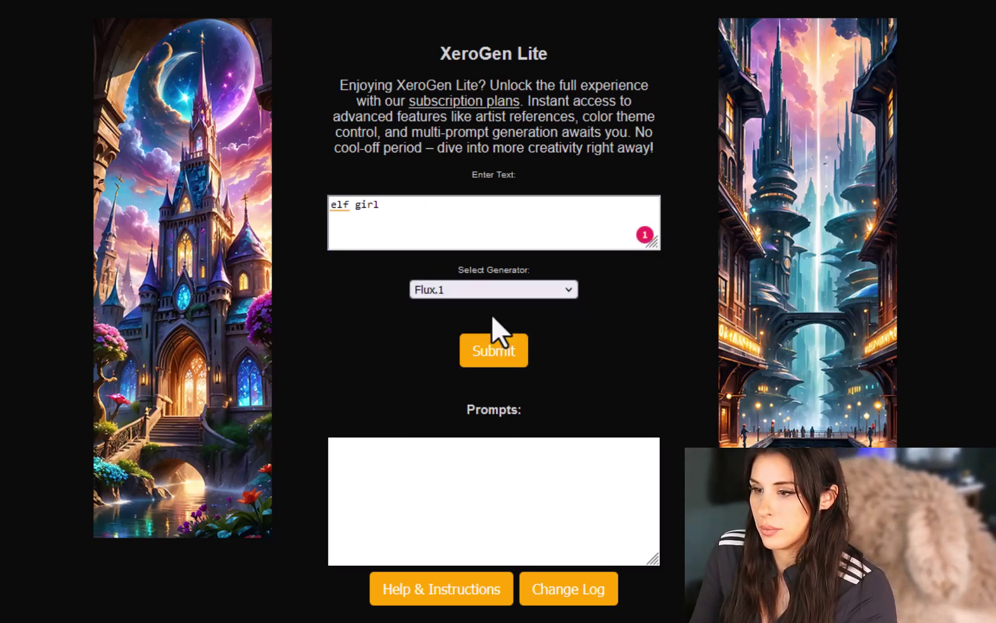
{"action": "left_click", "coordinate": [494, 351]}
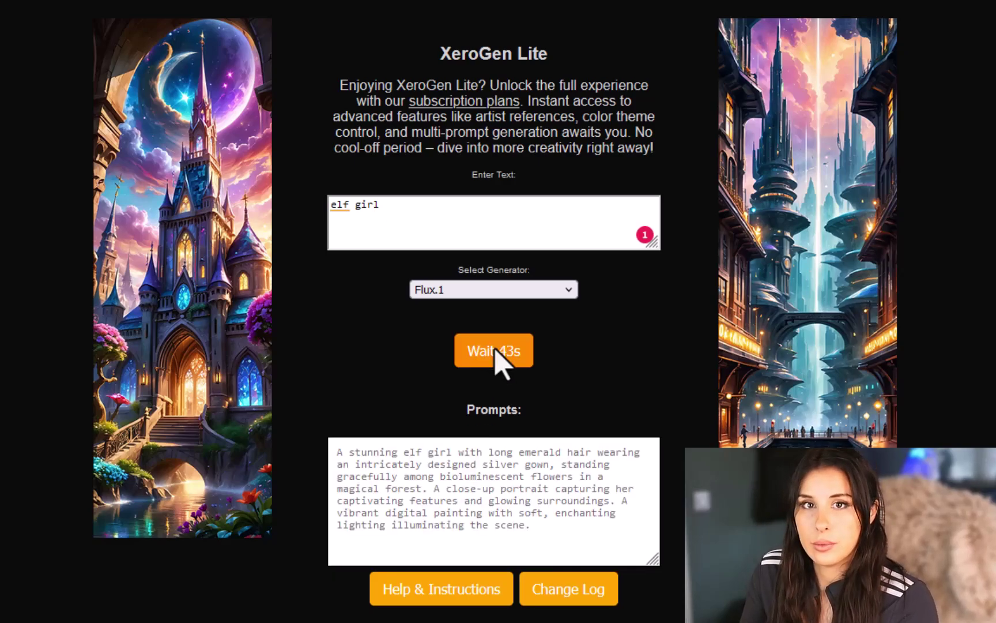
Copy the generated elf-in-a-magical-forest prompt.
{"action": "left_click_drag", "start_coordinate": [564, 531], "coordinate": [363, 462]}
{"action": "right_click", "coordinate": [411, 476]}
{"action": "left_click", "coordinate": [470, 254]}
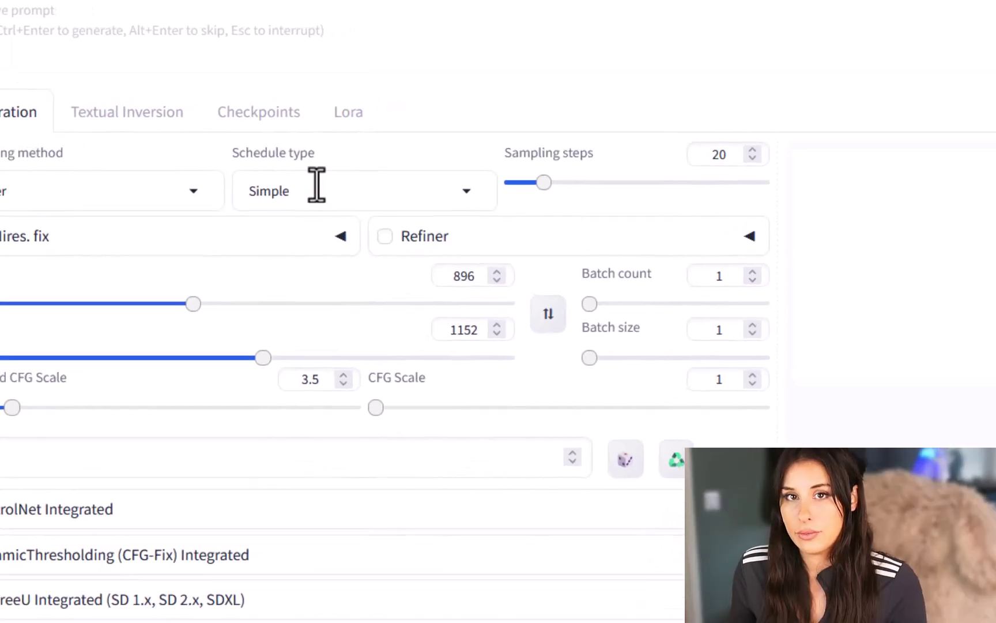
Set sampling steps to 40 and check the 2.0 MP resolution reference page.
{"action": "double_click", "coordinate": [737, 143]}
{"action": "type", "text": "40"}
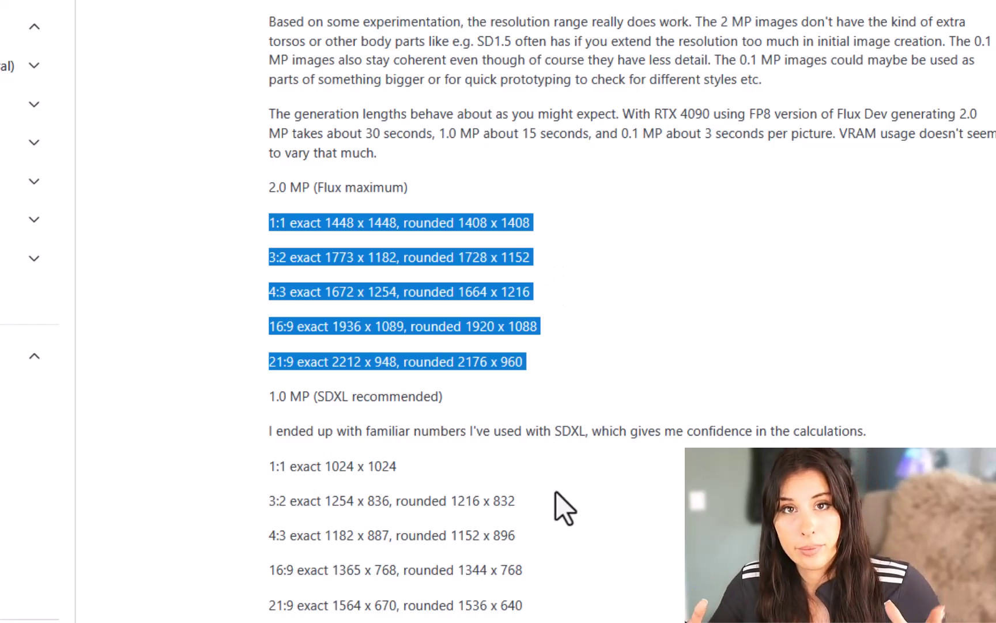
{"action": "left_click", "coordinate": [556, 511]}
{"action": "scroll", "coordinate": [556, 512], "scroll_direction": "down", "scroll_amount": 2}
{"action": "scroll", "coordinate": [474, 510], "scroll_direction": "down", "scroll_amount": 3}
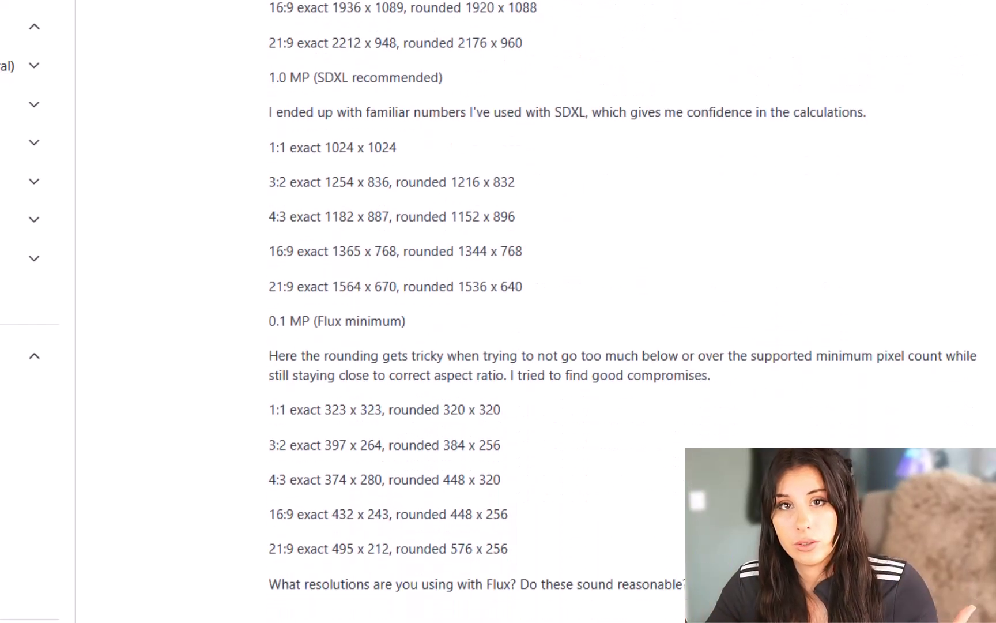
{"action": "left_click_drag", "start_coordinate": [270, 409], "coordinate": [534, 559]}
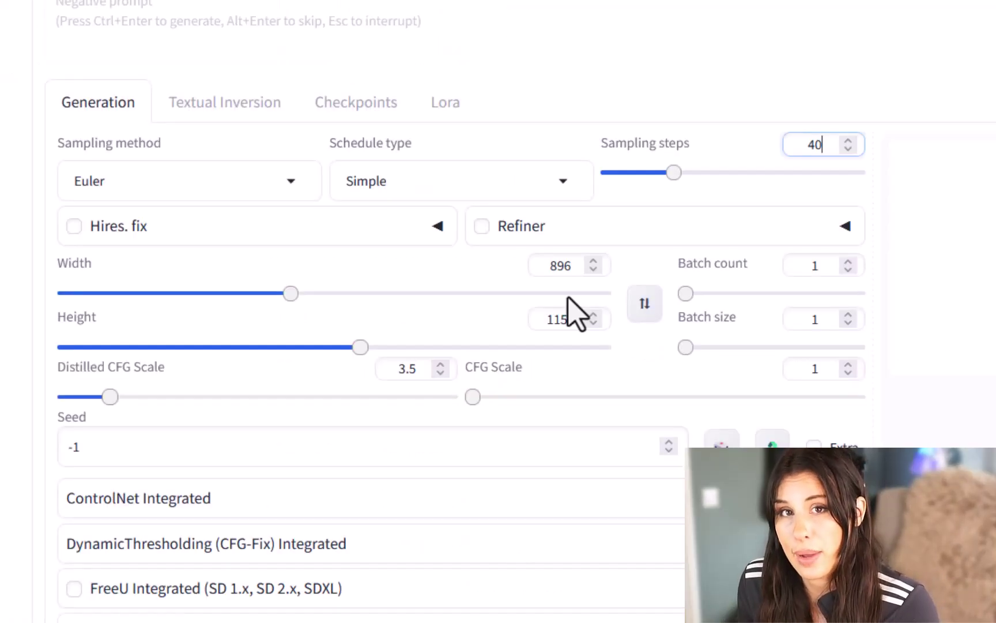
Increase the batch count for the white-dragon generation.
{"action": "left_click", "coordinate": [848, 260]}
{"action": "left_click", "coordinate": [848, 261]}
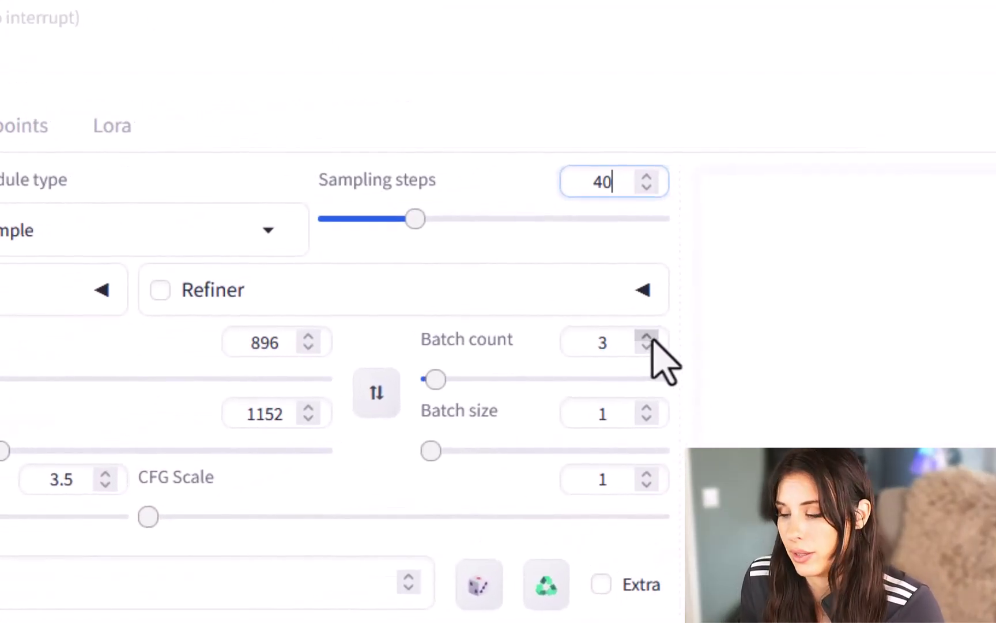
{"action": "left_click", "coordinate": [648, 338]}
{"action": "left_click", "coordinate": [648, 338]}
{"action": "left_click", "coordinate": [648, 338]}
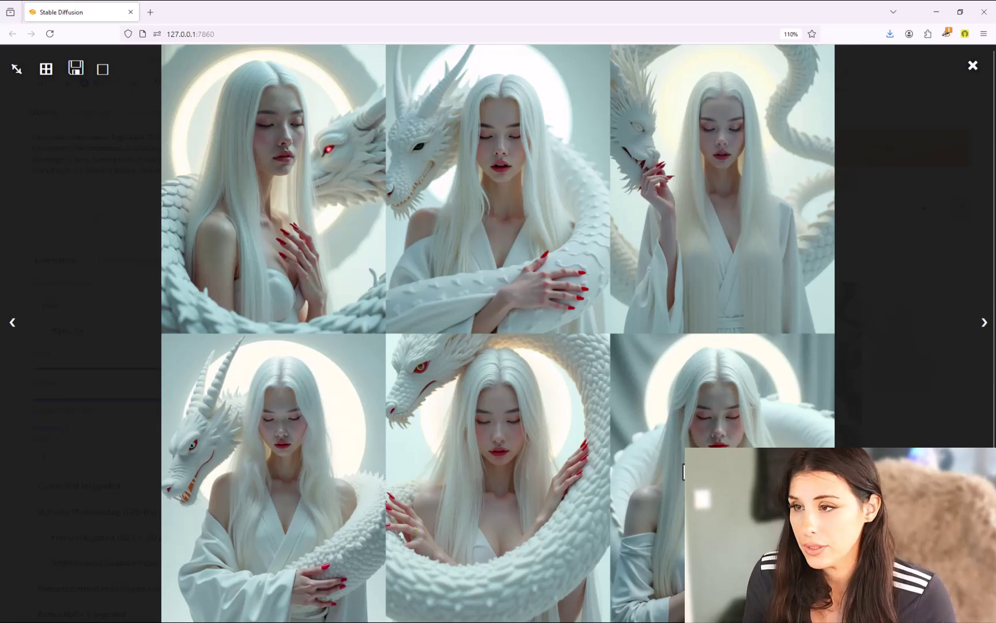
Step through the generated dragon images full screen, then close the viewer.
{"action": "left_click", "coordinate": [983, 324]}
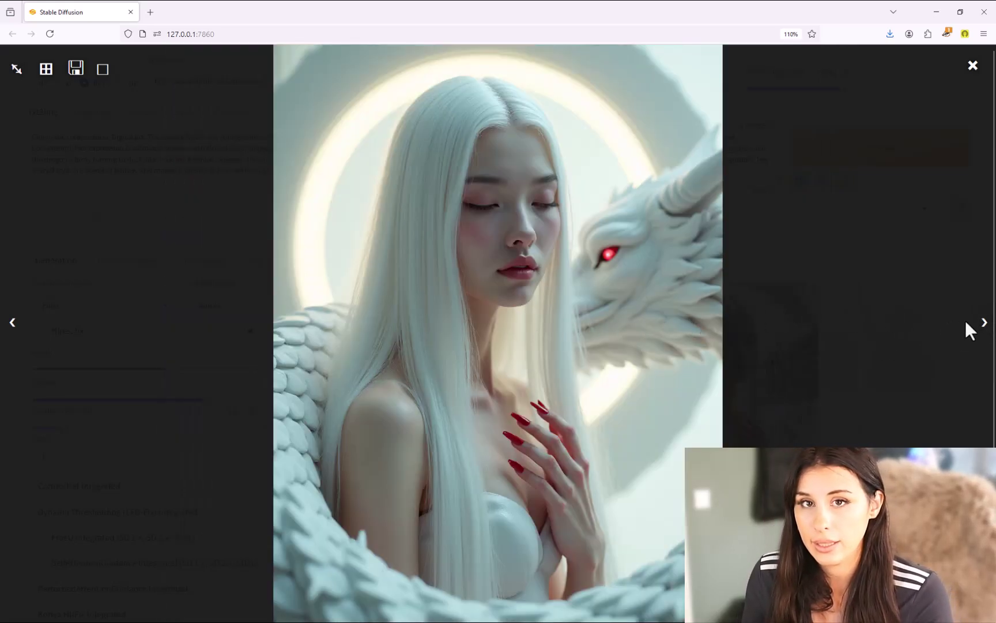
{"action": "left_click", "coordinate": [984, 325]}
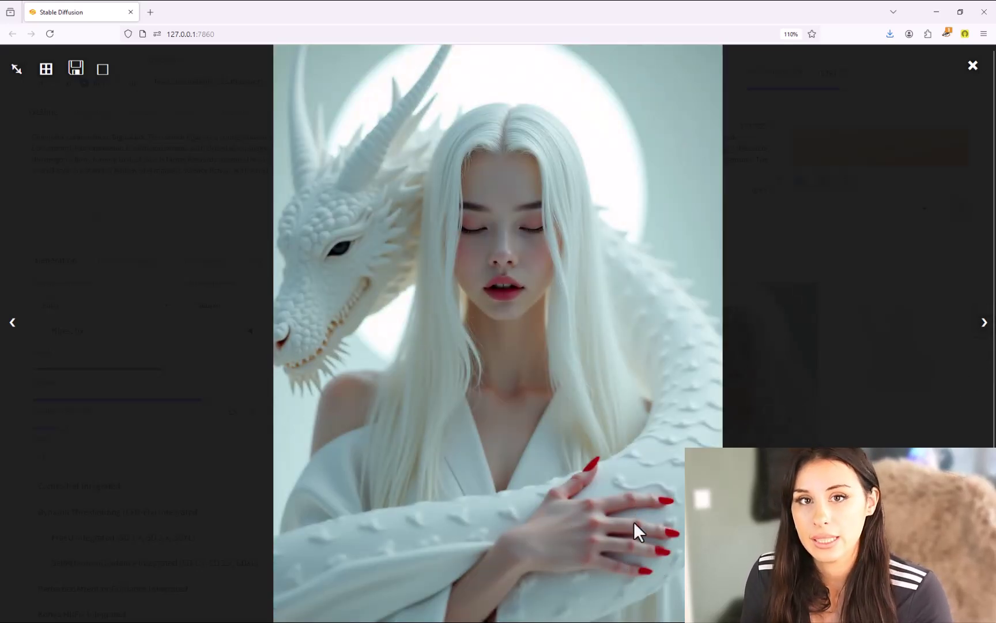
{"action": "left_click", "coordinate": [984, 325]}
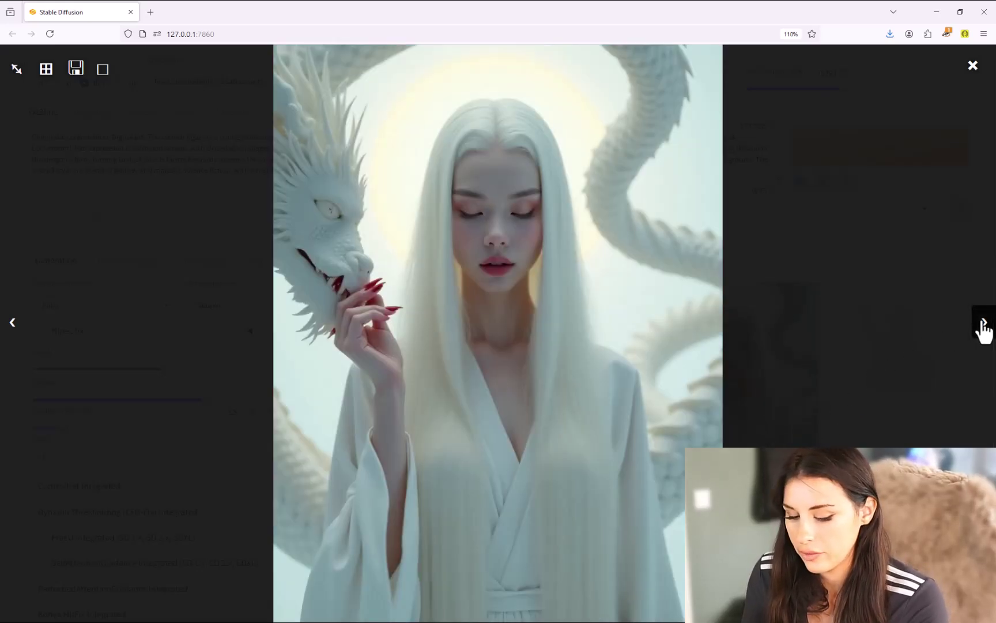
{"action": "key", "text": "Escape"}
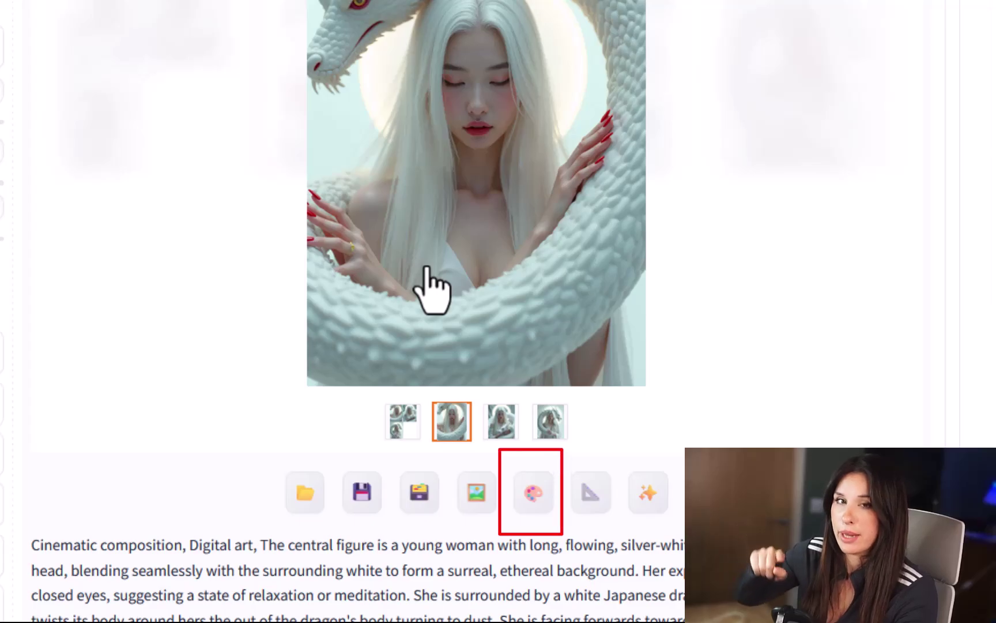
Send the dragon image to Inpaint and mask its lower-right coil and tail.
{"action": "left_click", "coordinate": [536, 505]}
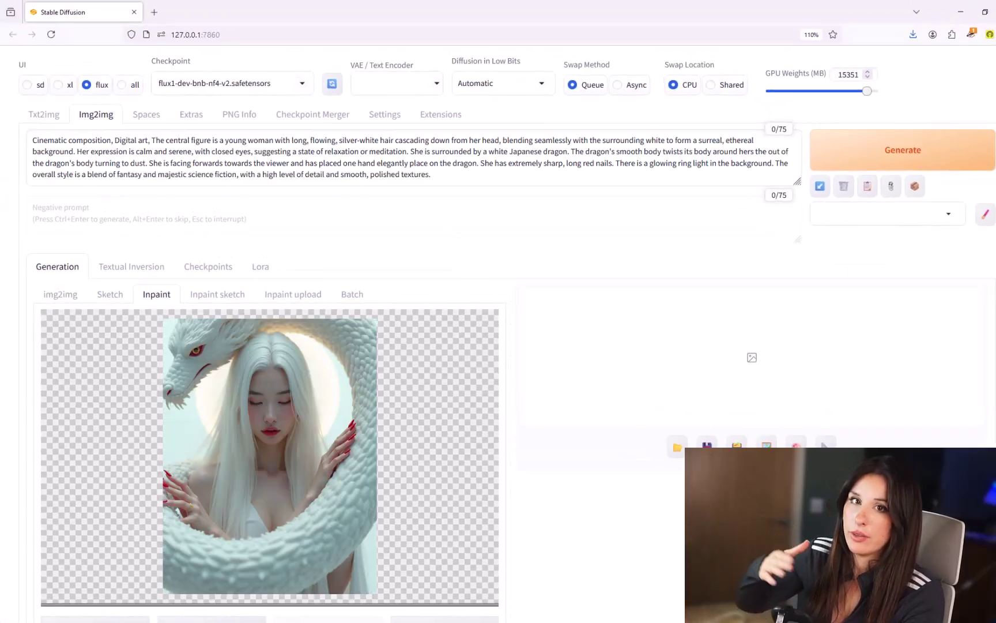
{"action": "mouse_move", "coordinate": [289, 545]}
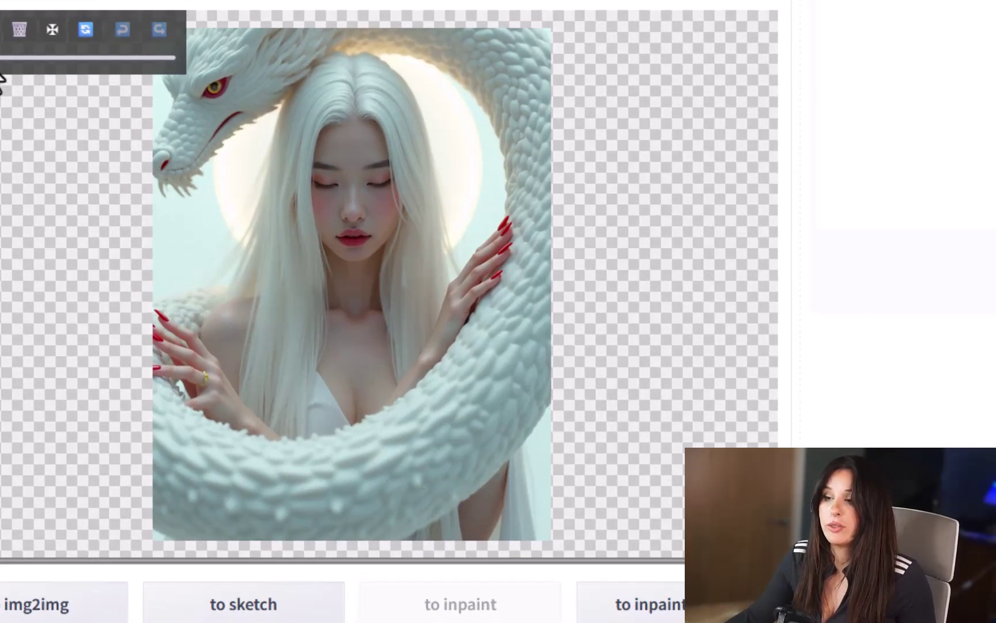
{"action": "mouse_move", "coordinate": [552, 514]}
{"action": "left_mouse_down"}
{"action": "mouse_move", "coordinate": [505, 505]}
{"action": "mouse_move", "coordinate": [472, 518]}
{"action": "mouse_move", "coordinate": [512, 476]}
{"action": "mouse_move", "coordinate": [510, 518]}
{"action": "left_mouse_up"}
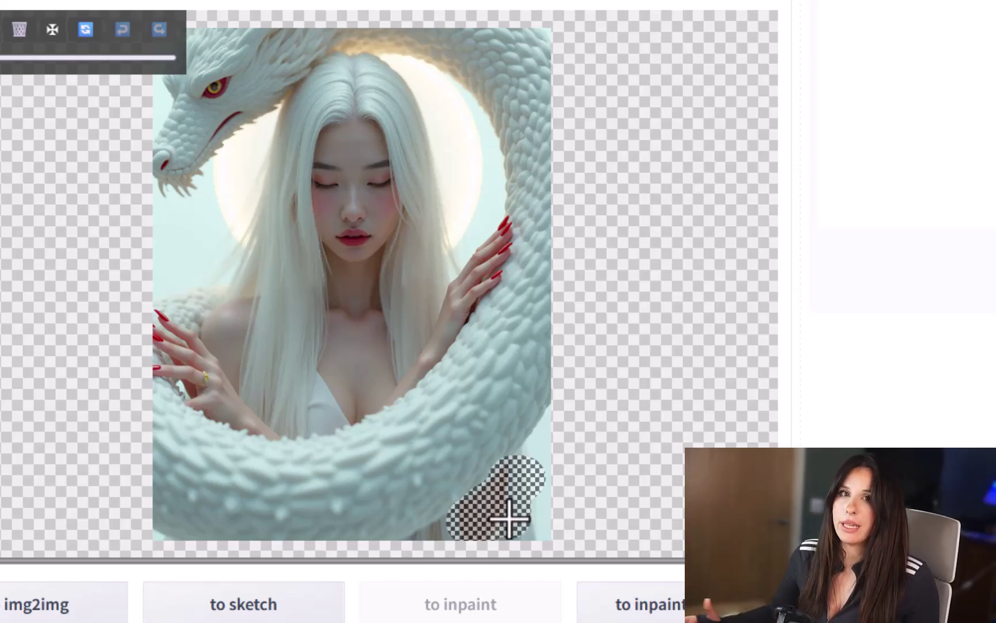
{"action": "left_click_drag", "start_coordinate": [510, 518], "coordinate": [521, 452]}
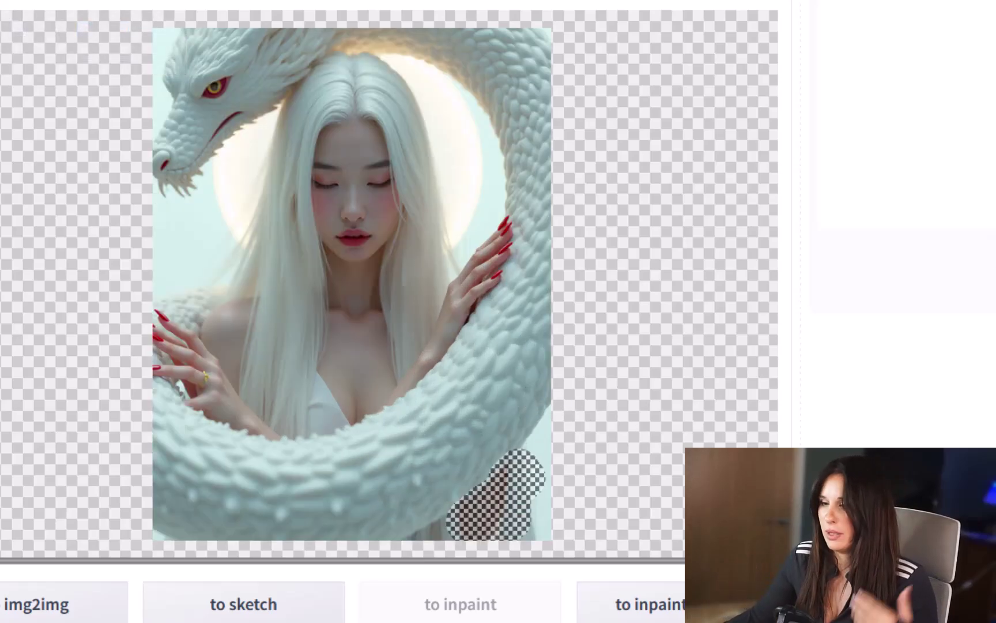
Set mask blur to 8 and denoising strength to 0.85 for the inpaint run.
{"action": "scroll", "coordinate": [496, 311], "scroll_direction": "down", "scroll_amount": 8}
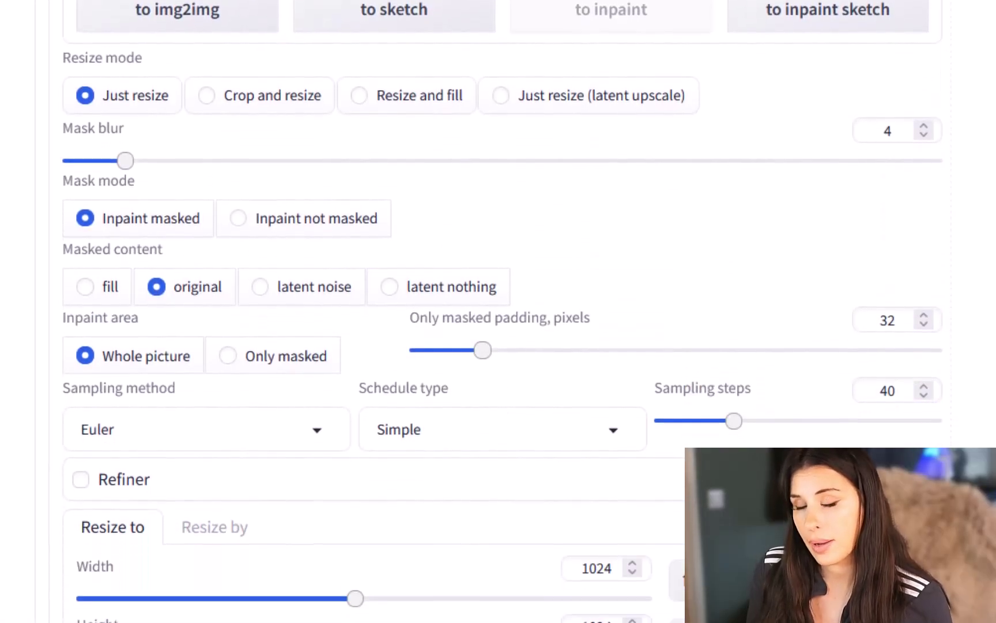
{"action": "double_click", "coordinate": [708, 104]}
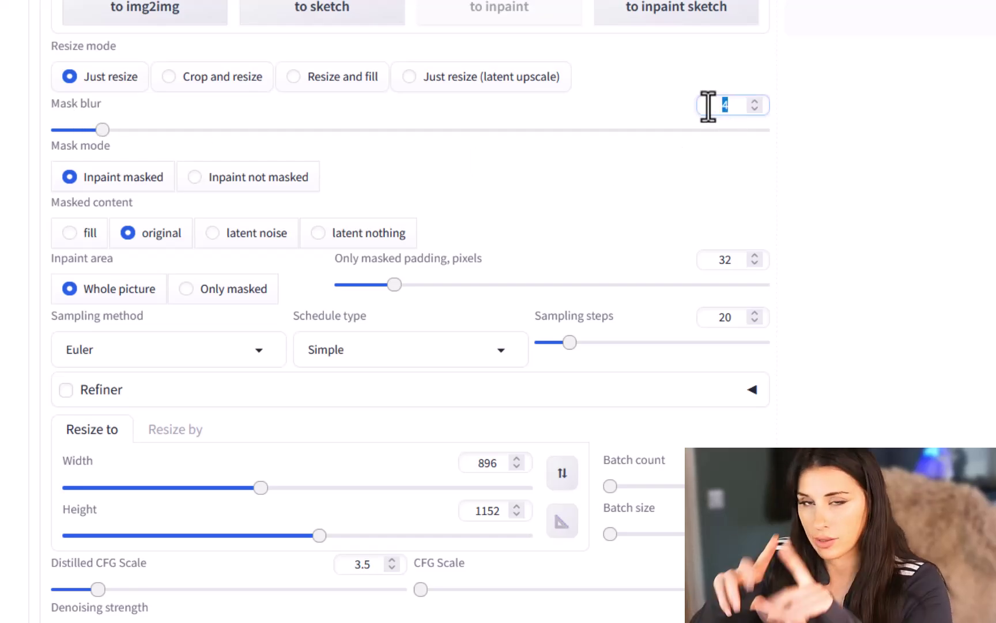
{"action": "type", "text": "8"}
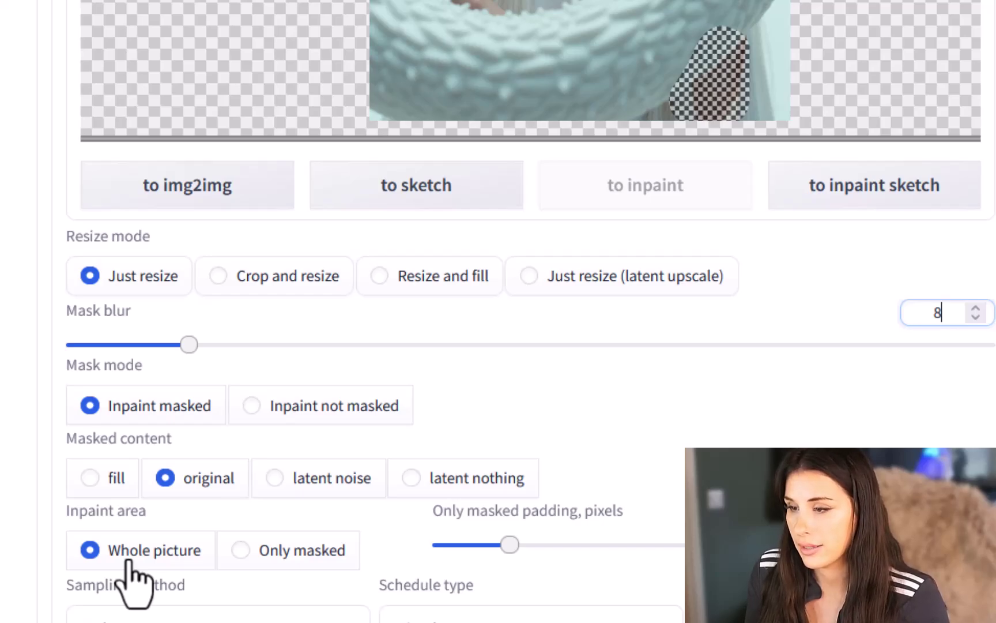
{"action": "scroll", "coordinate": [133, 583], "scroll_direction": "down", "scroll_amount": 10}
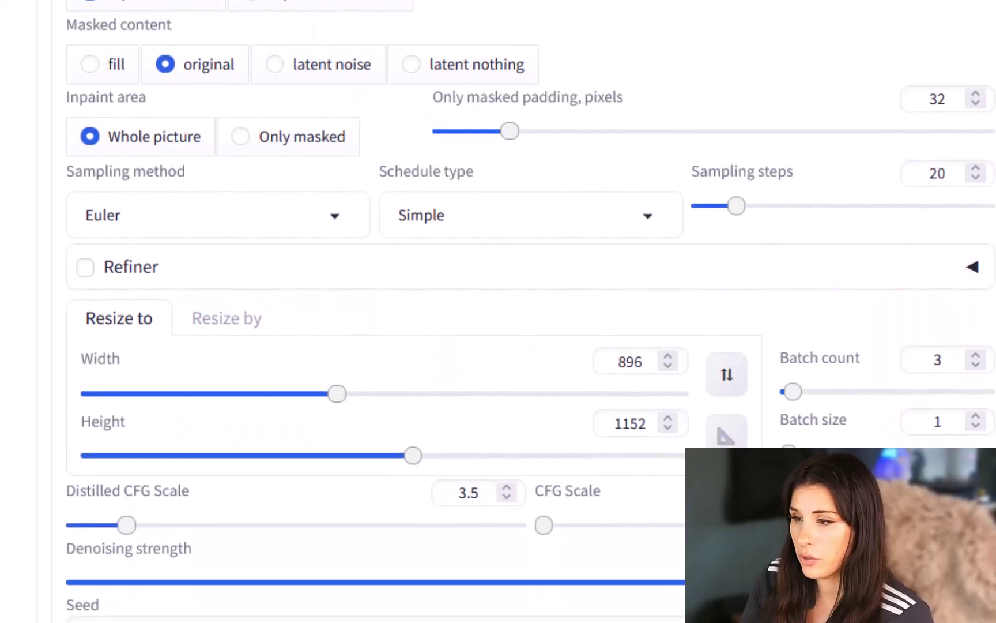
{"action": "left_click", "coordinate": [946, 407]}
{"action": "scroll", "coordinate": [823, 338], "scroll_direction": "down", "scroll_amount": 1}
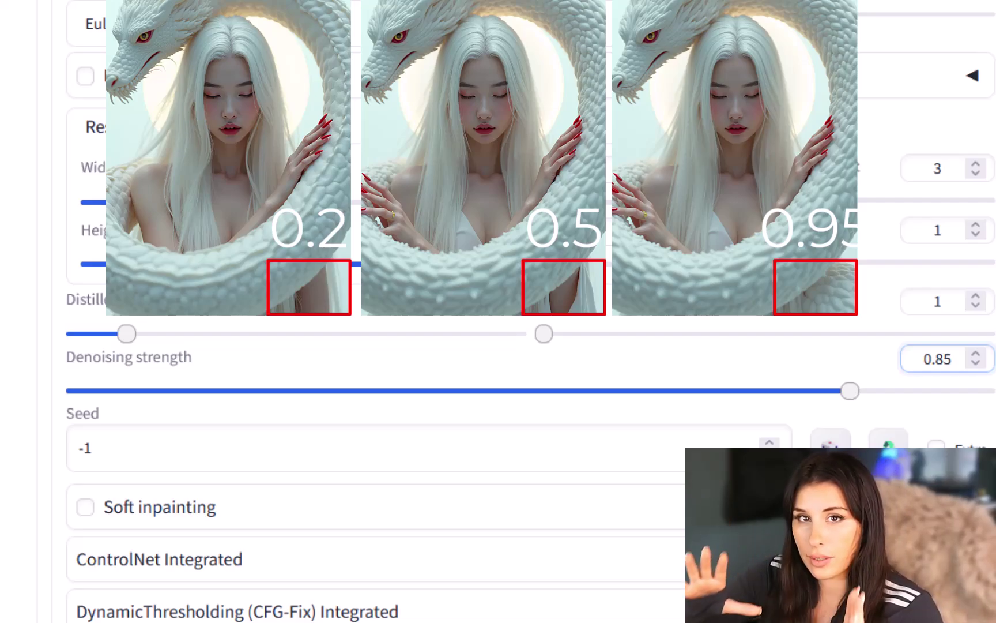
{"action": "scroll", "coordinate": [496, 311], "scroll_direction": "up", "scroll_amount": 10}
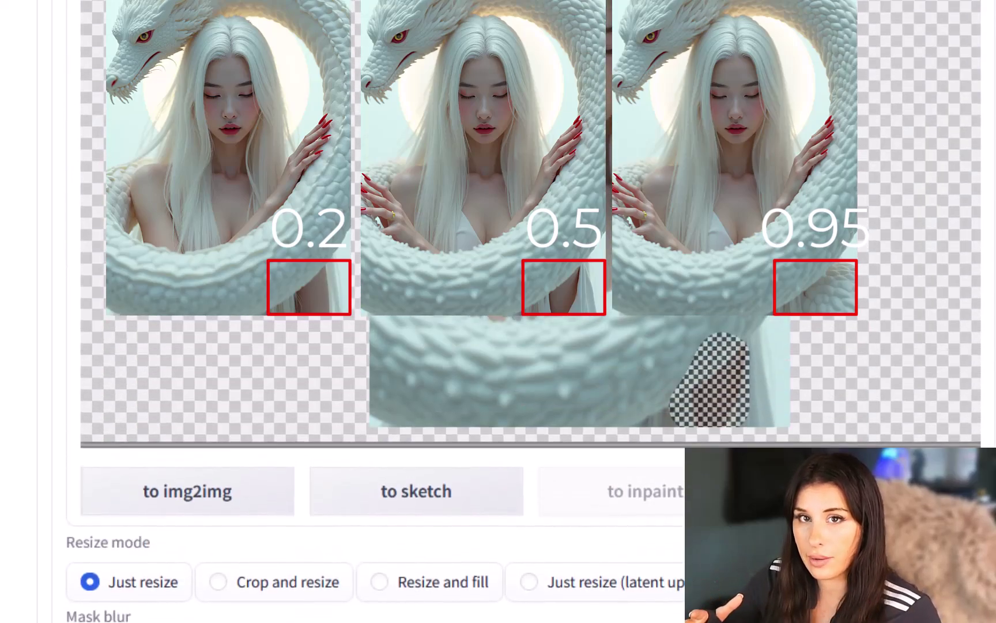
{"action": "scroll", "coordinate": [496, 311], "scroll_direction": "up", "scroll_amount": 1}
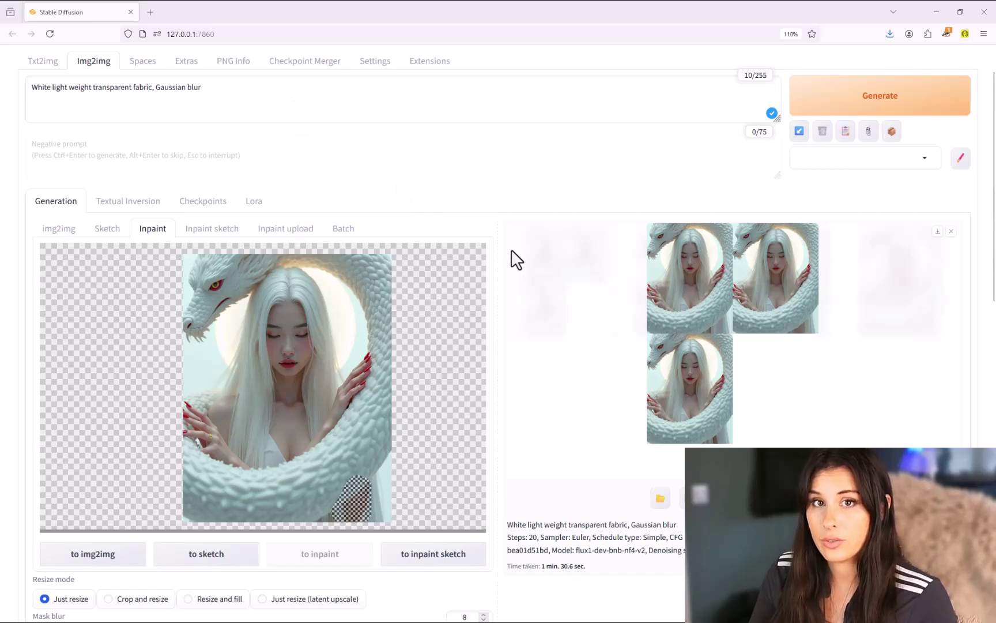
Open the three inpainted results full screen, close the viewer, and scroll the gallery.
{"action": "left_click", "coordinate": [670, 300]}
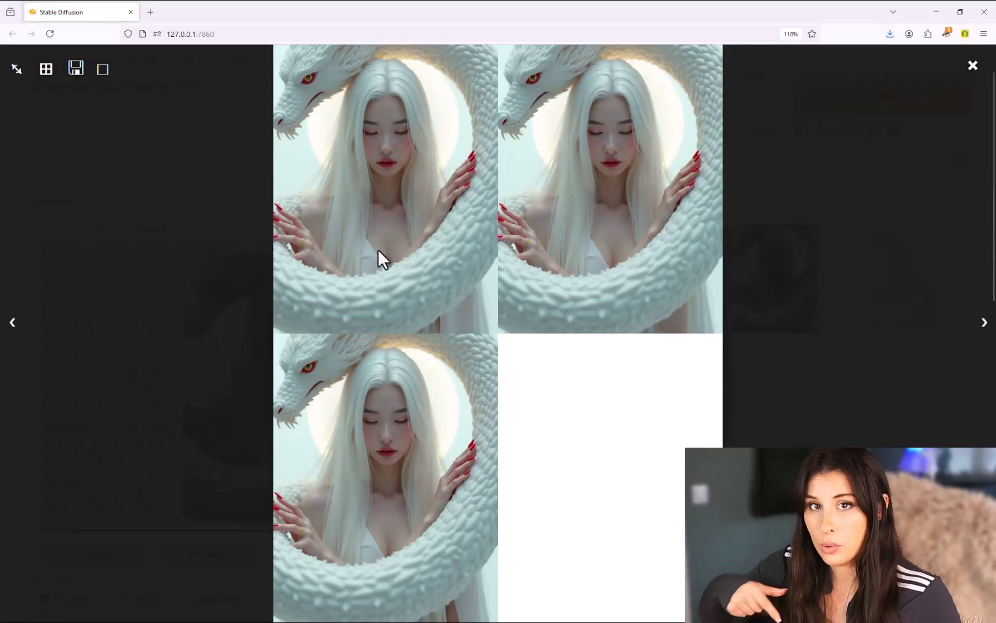
{"action": "left_click", "coordinate": [433, 451]}
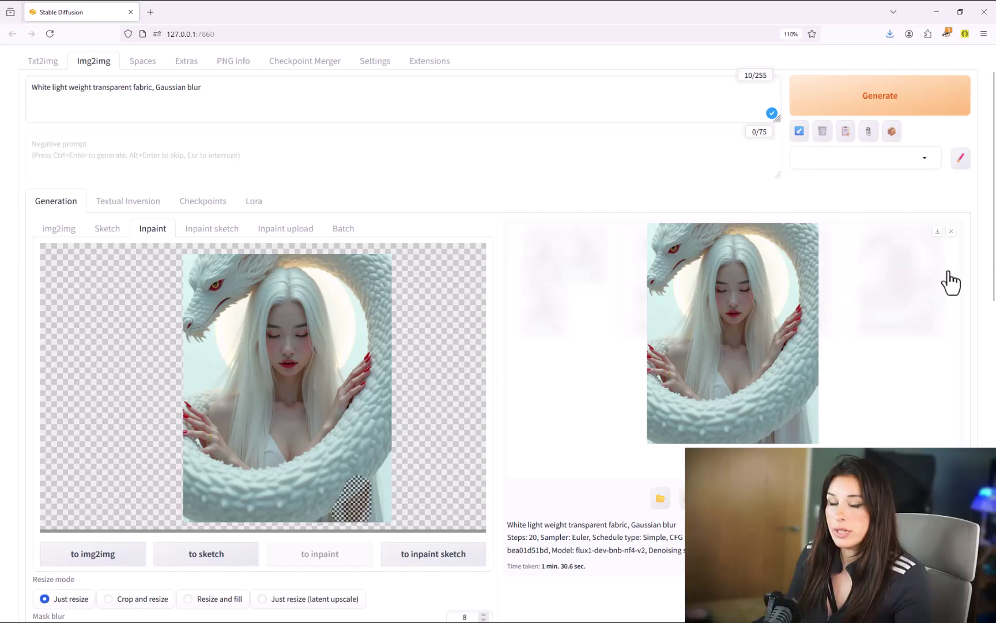
{"action": "scroll", "coordinate": [923, 289], "scroll_direction": "down", "scroll_amount": 1}
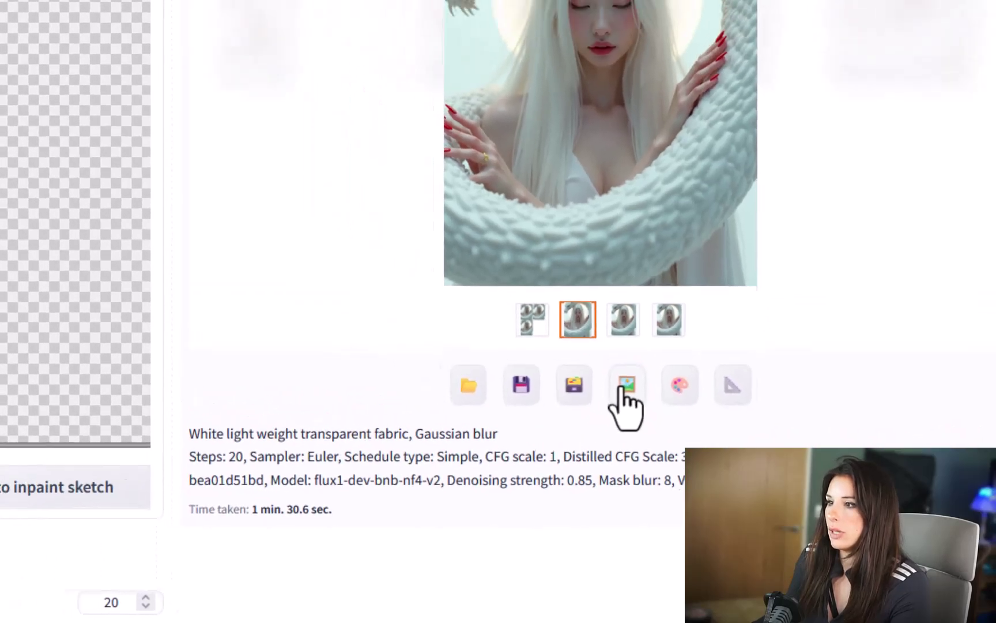
Send the inpainted image to img2img and set Resize by scale 2 (896x1152 to 1792x2304).
{"action": "left_click", "coordinate": [529, 335]}
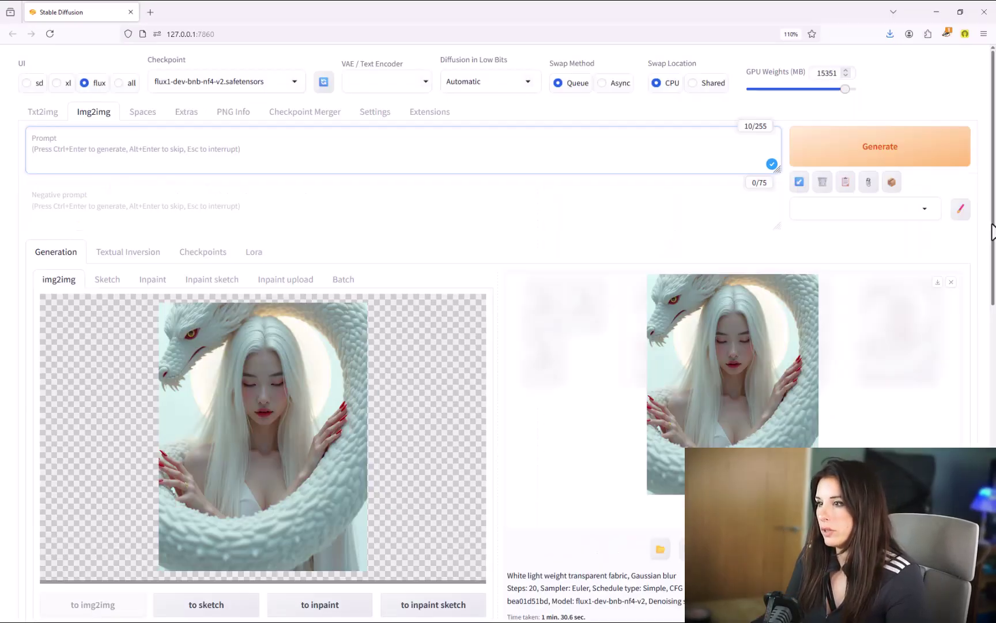
{"action": "left_click_drag", "start_coordinate": [991, 231], "coordinate": [975, 433]}
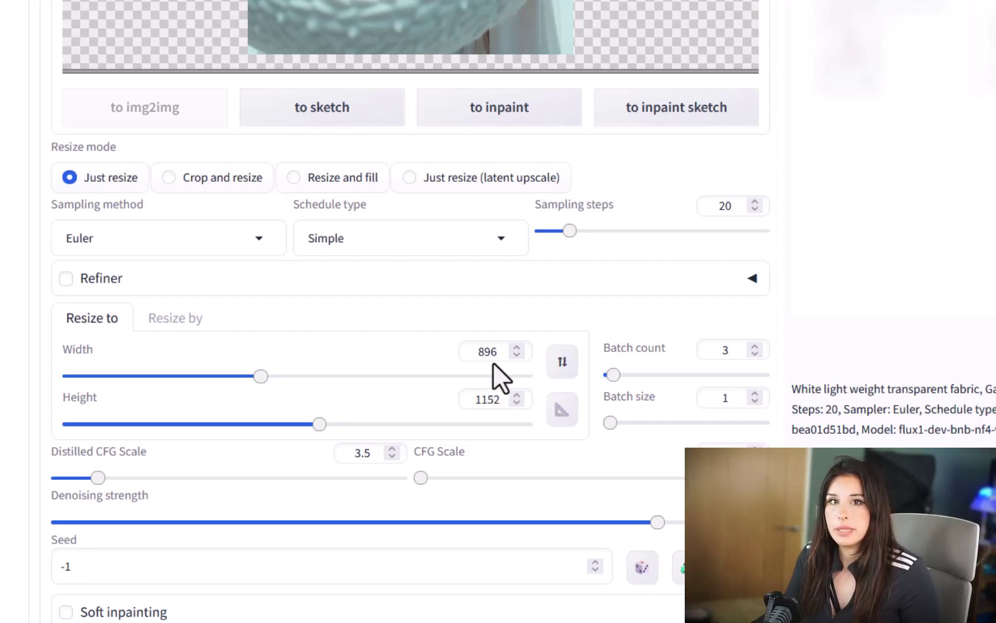
{"action": "left_click", "coordinate": [167, 321]}
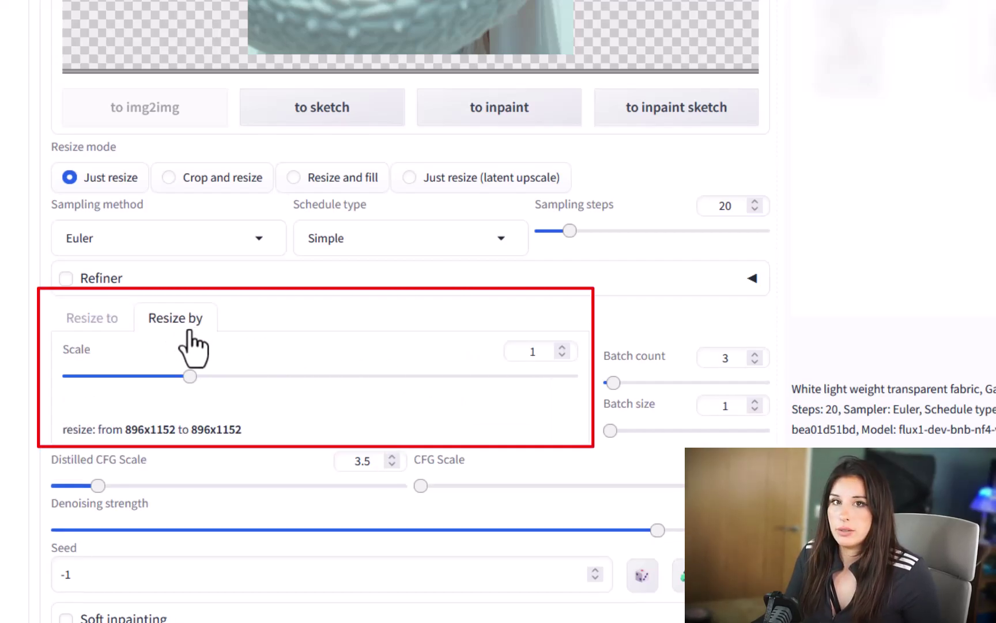
{"action": "double_click", "coordinate": [544, 351]}
{"action": "type", "text": "2"}
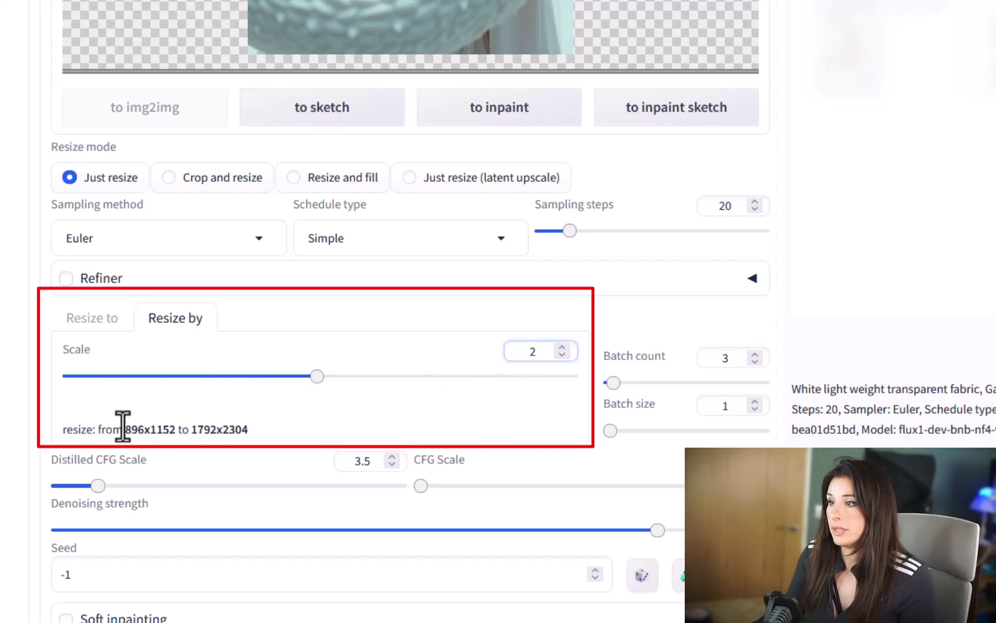
{"action": "left_click_drag", "start_coordinate": [124, 429], "coordinate": [248, 429]}
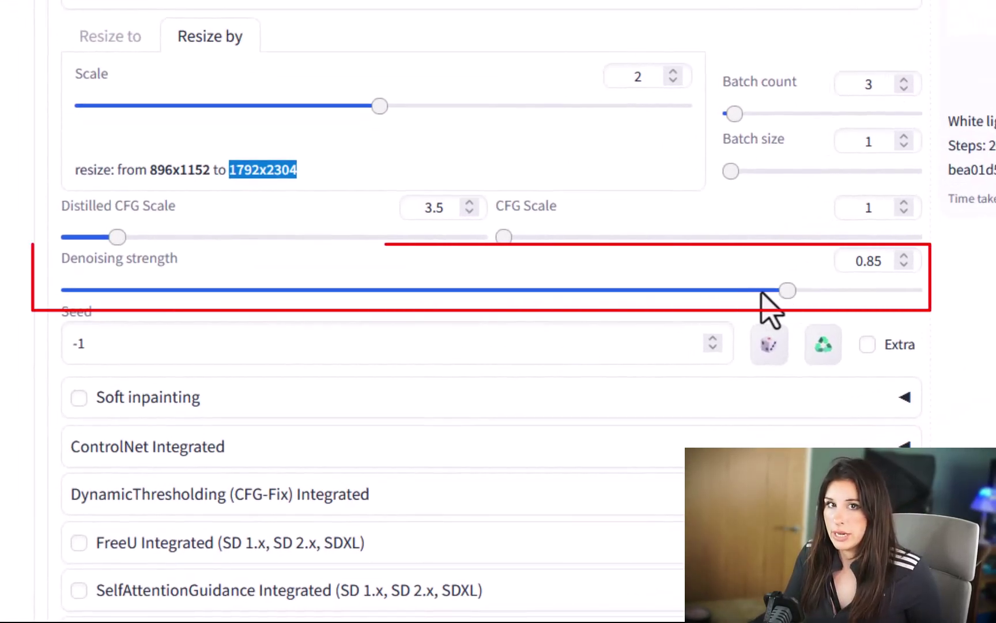
Generate the upscale with denoising strength 0 and batch count 1.
{"action": "left_click_drag", "start_coordinate": [761, 292], "coordinate": [55, 289]}
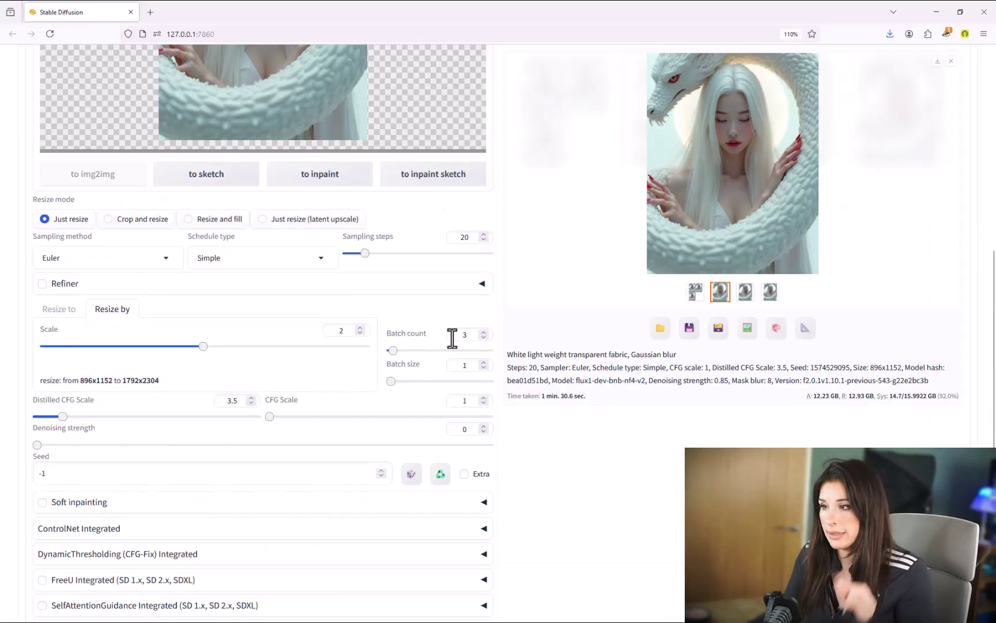
{"action": "left_click", "coordinate": [486, 338]}
{"action": "left_click", "coordinate": [486, 338]}
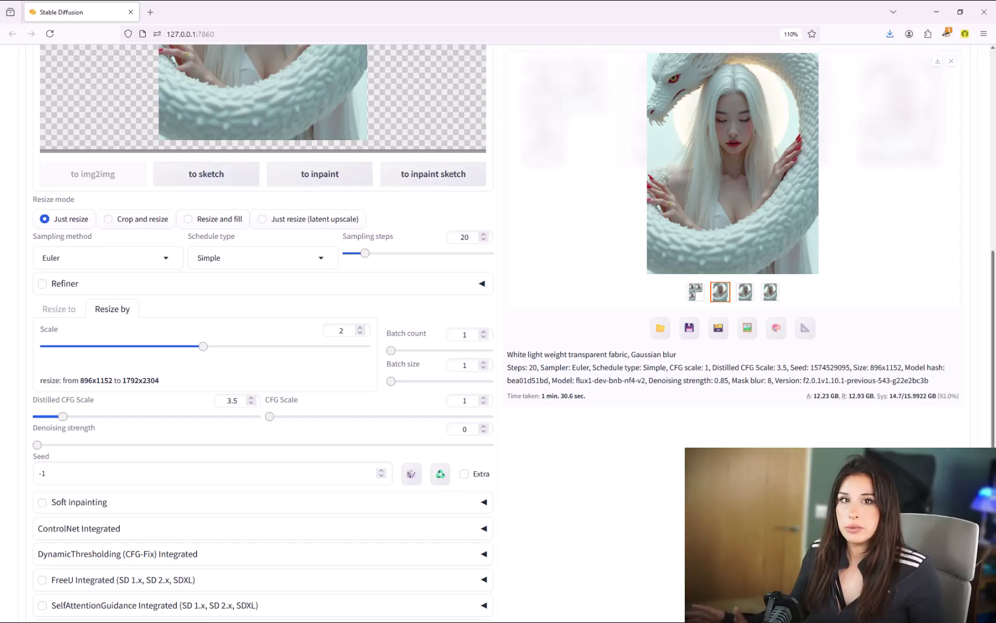
{"action": "left_click_drag", "start_coordinate": [992, 443], "coordinate": [958, 232]}
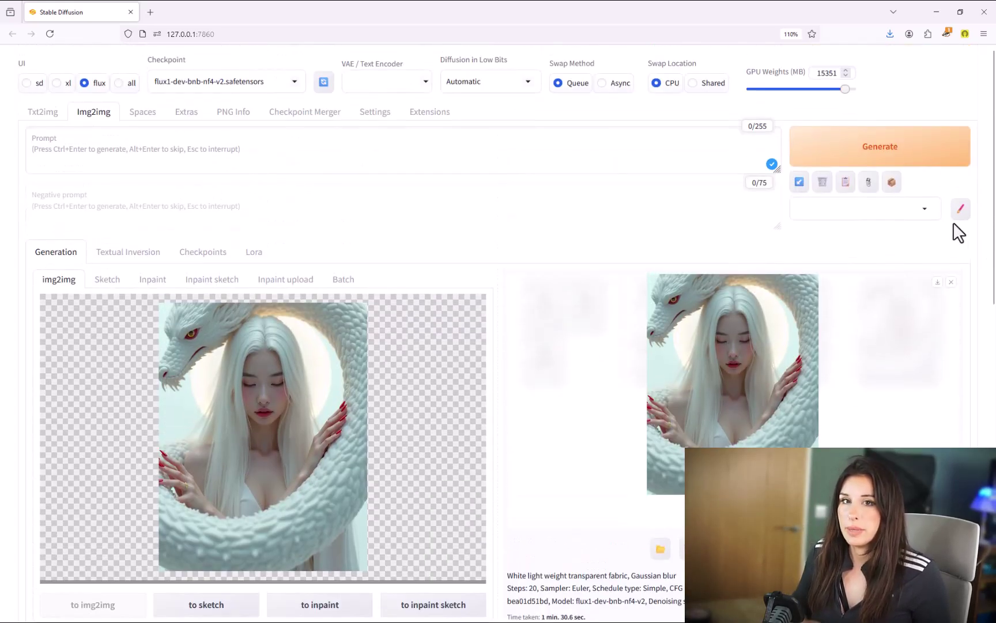
{"action": "left_click", "coordinate": [898, 157]}
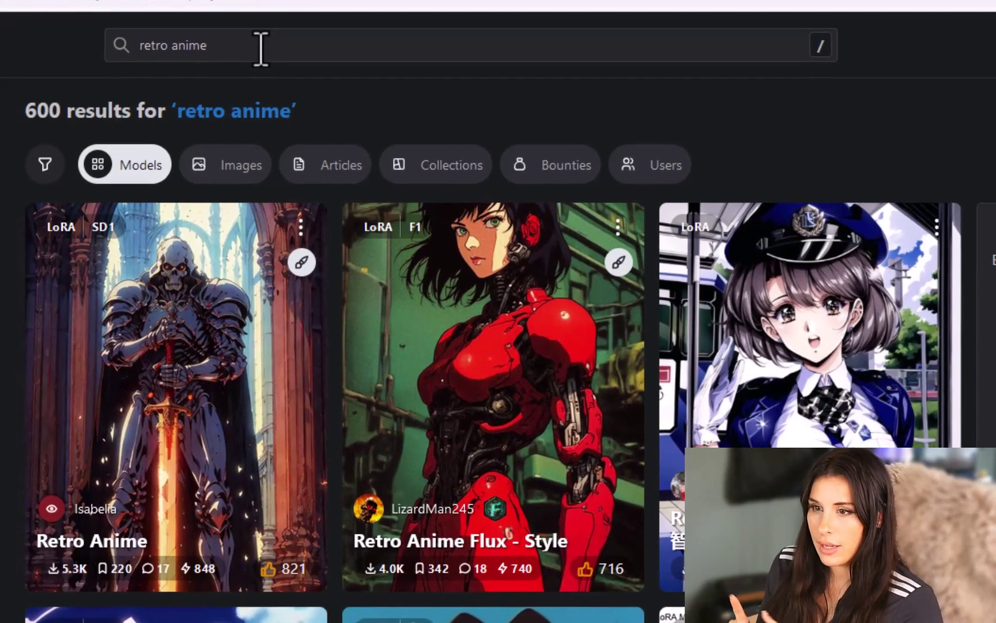
Filter Civitai model results to the Flux .1 D base model and browse the flux lora results.
{"action": "left_click", "coordinate": [46, 165]}
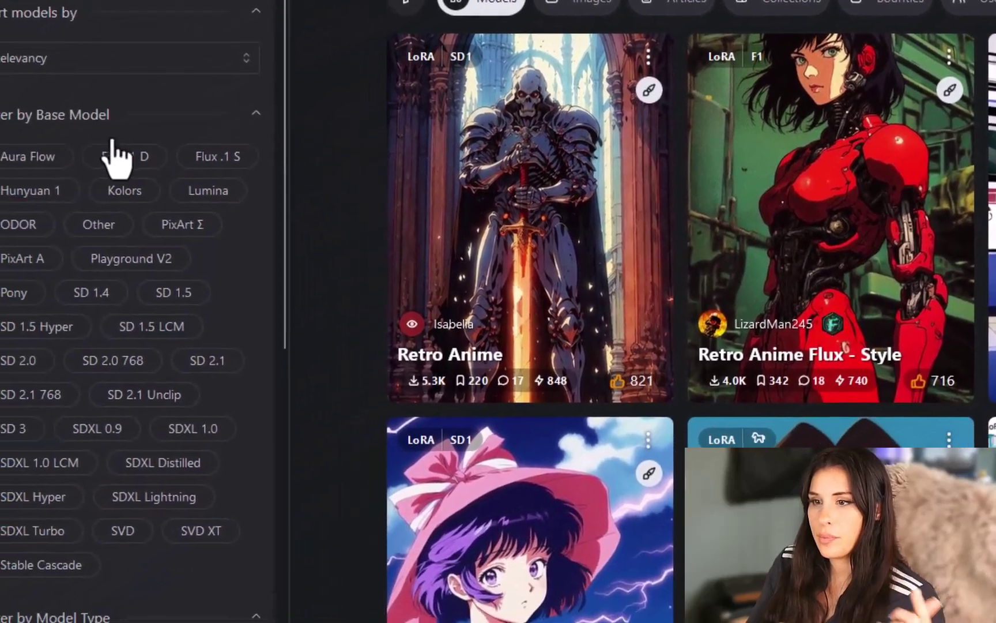
{"action": "left_click", "coordinate": [122, 153]}
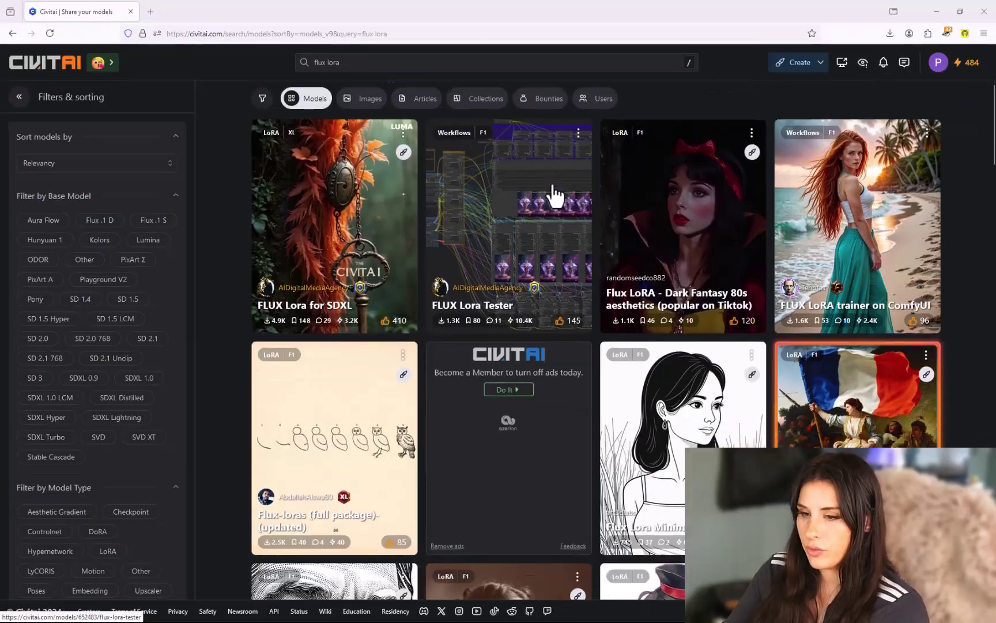
{"action": "scroll", "coordinate": [552, 196], "scroll_direction": "down", "scroll_amount": 5}
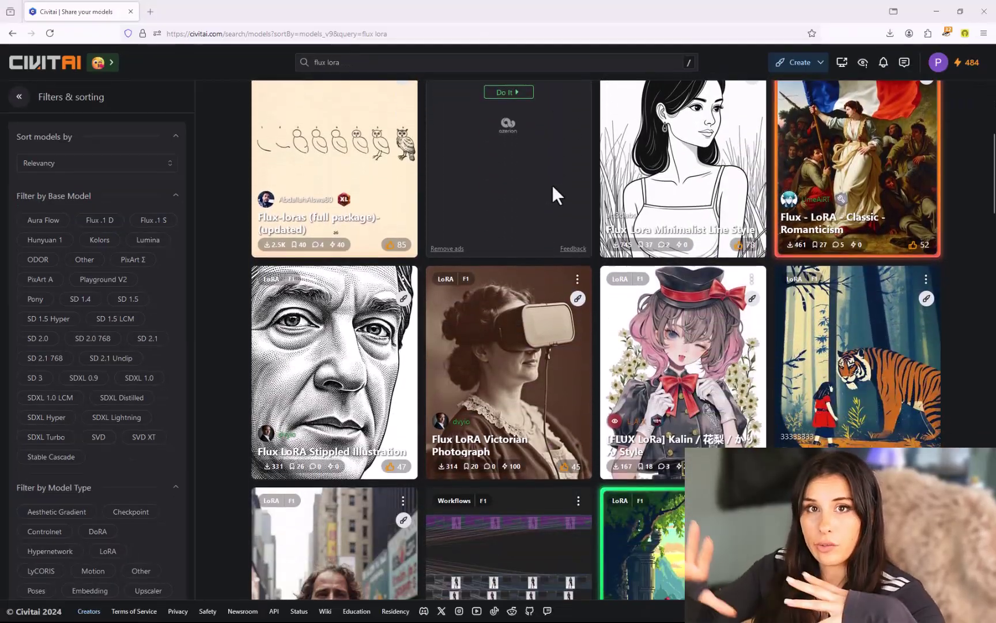
{"action": "scroll", "coordinate": [553, 184], "scroll_direction": "down", "scroll_amount": 1}
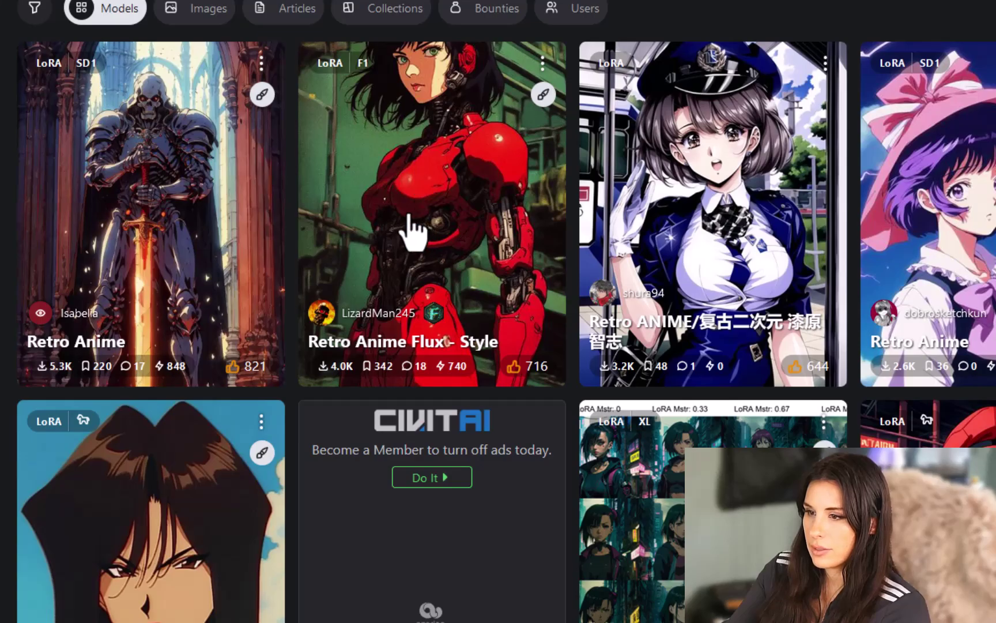
Save the Retro Anime Flux - Style LoRA download to Forge\webui\models\Lora as RetroAnimeFluxV1.safetensors.
{"action": "left_click", "coordinate": [410, 218]}
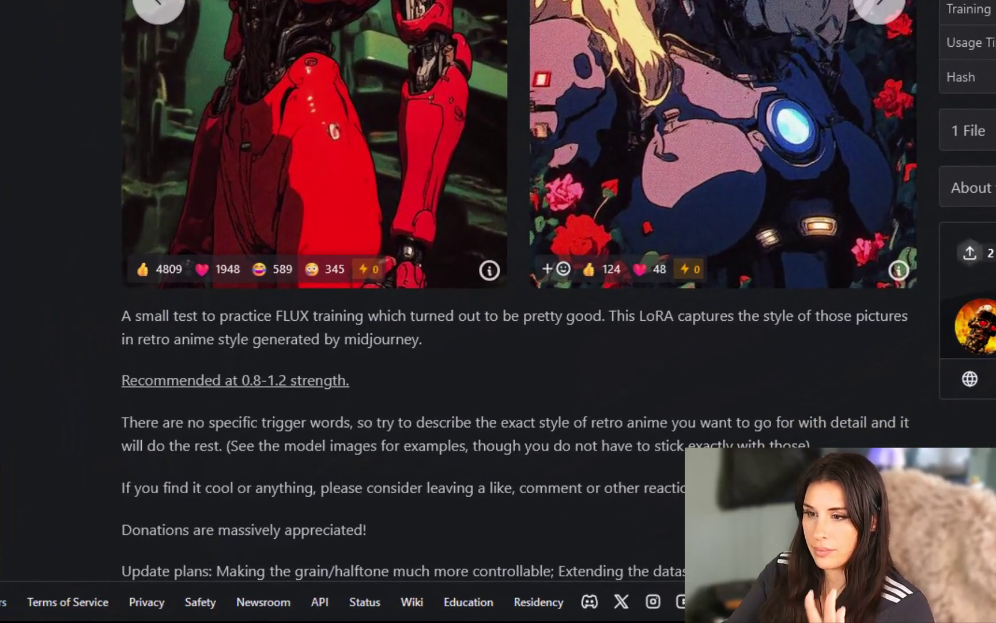
{"action": "scroll", "coordinate": [629, 130], "scroll_direction": "down", "scroll_amount": 3}
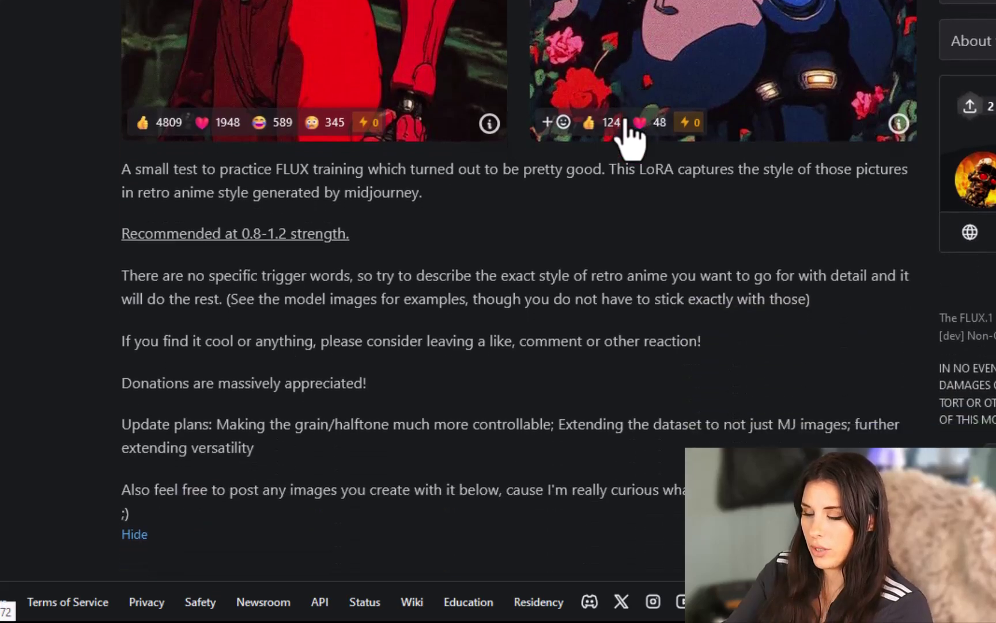
{"action": "scroll", "coordinate": [628, 129], "scroll_direction": "down", "scroll_amount": 1}
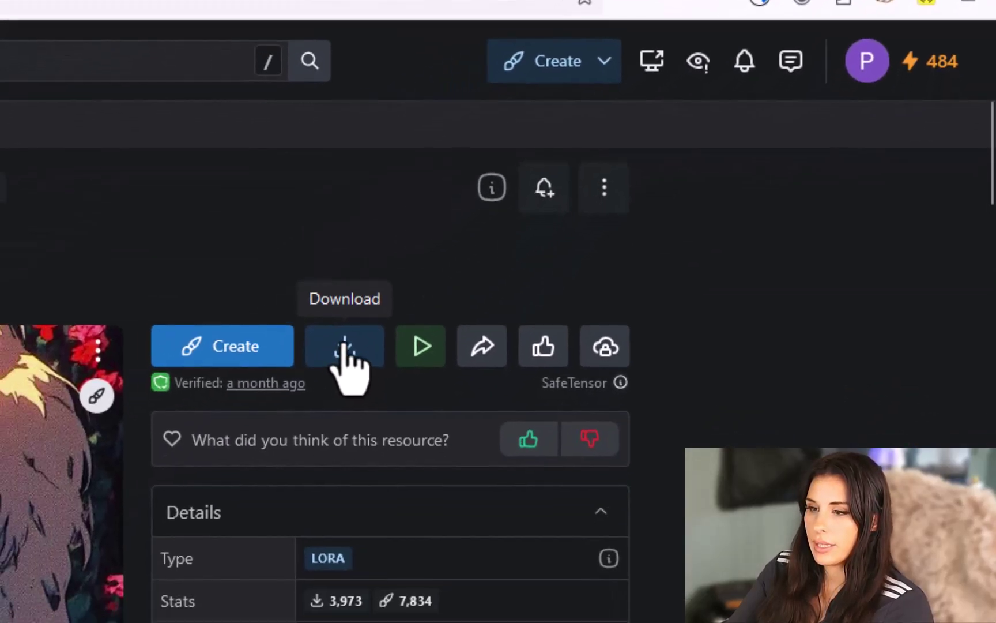
{"action": "right_click", "coordinate": [346, 345]}
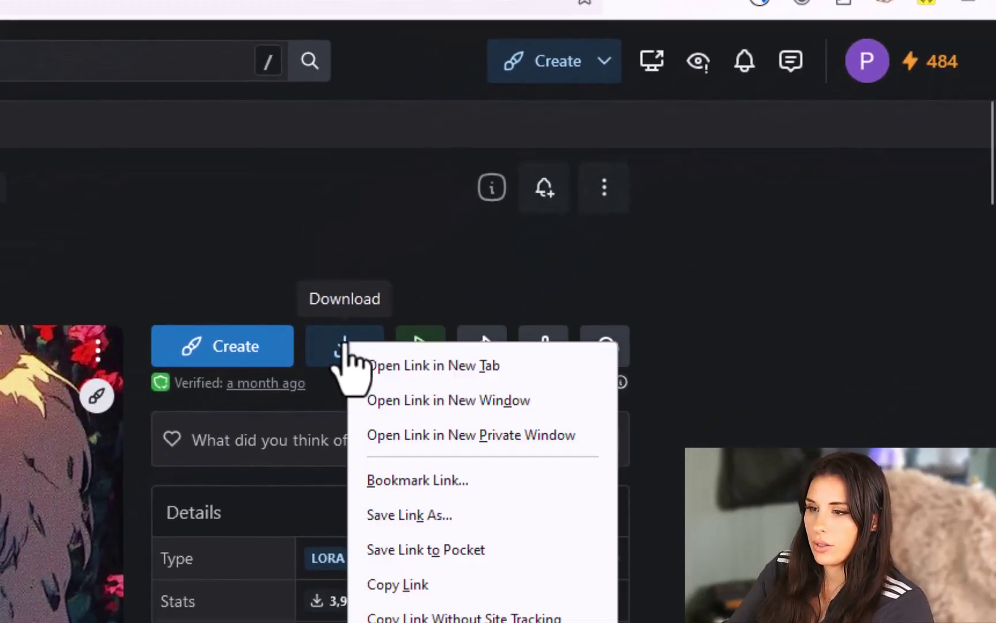
{"action": "left_click", "coordinate": [427, 519]}
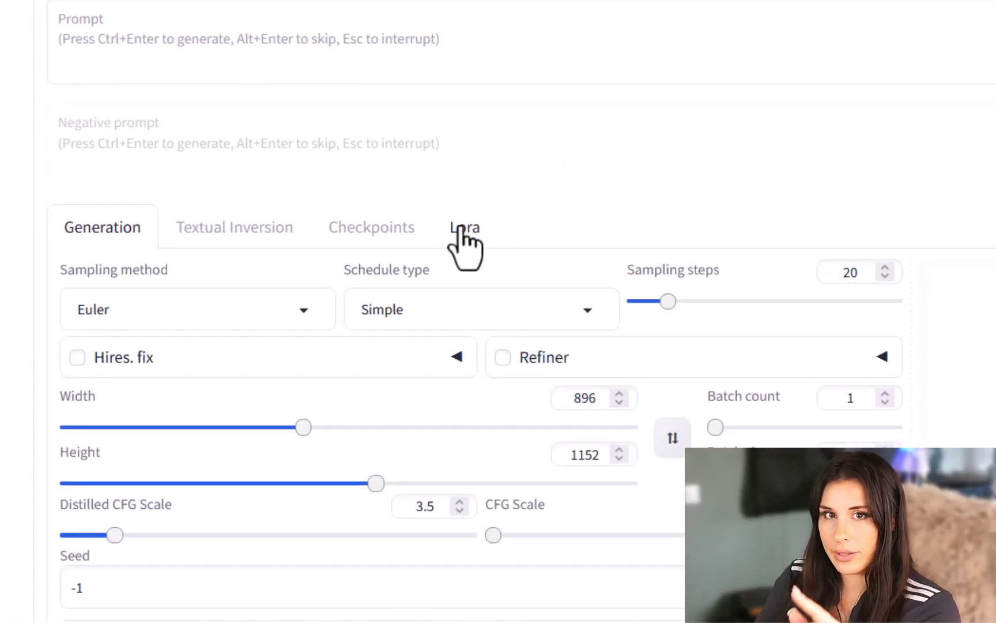
Refresh the Lora list and insert the <lora:RetroAnimeFluxV1:1> tag into the prompt.
{"action": "left_click", "coordinate": [466, 228]}
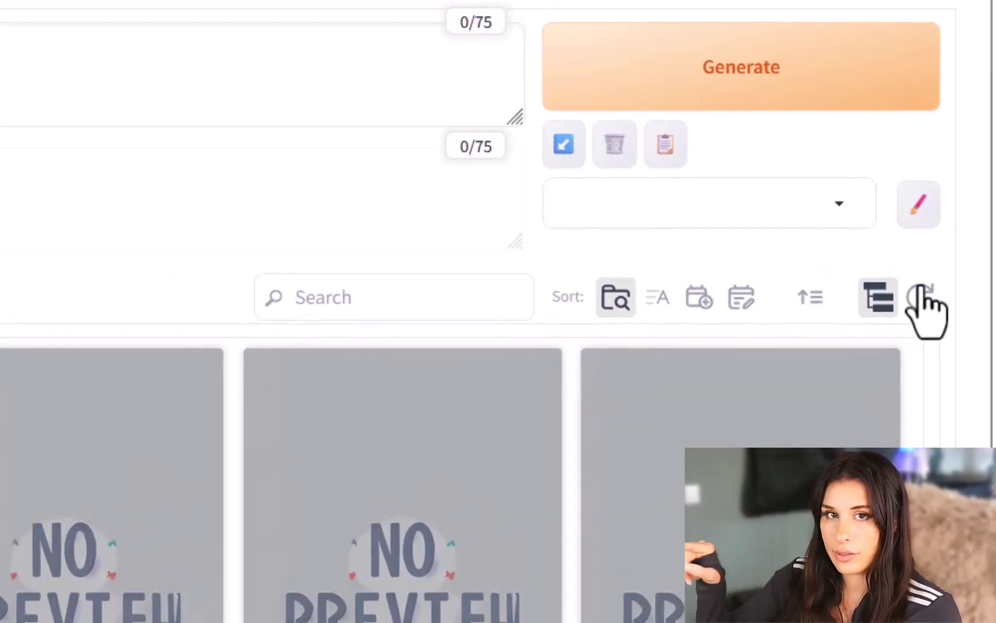
{"action": "left_click", "coordinate": [923, 278]}
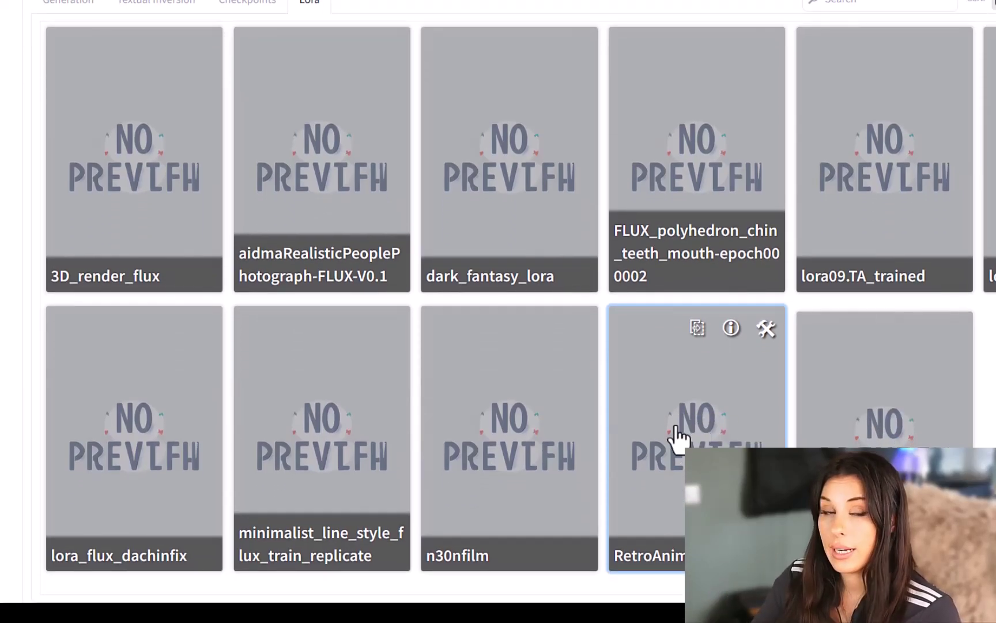
{"action": "left_click", "coordinate": [679, 441]}
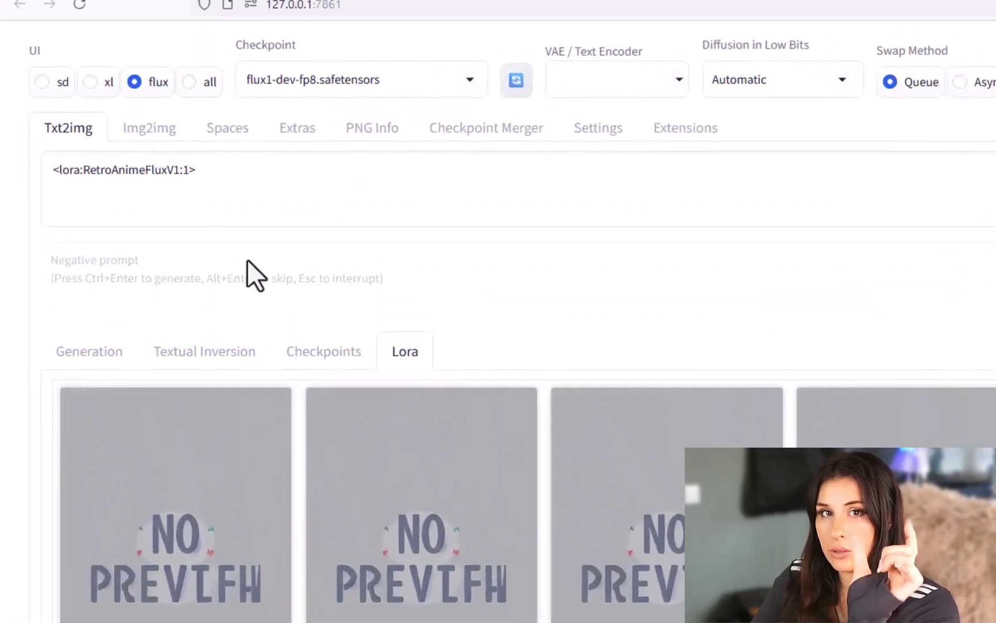
{"action": "triple_click", "coordinate": [163, 244]}
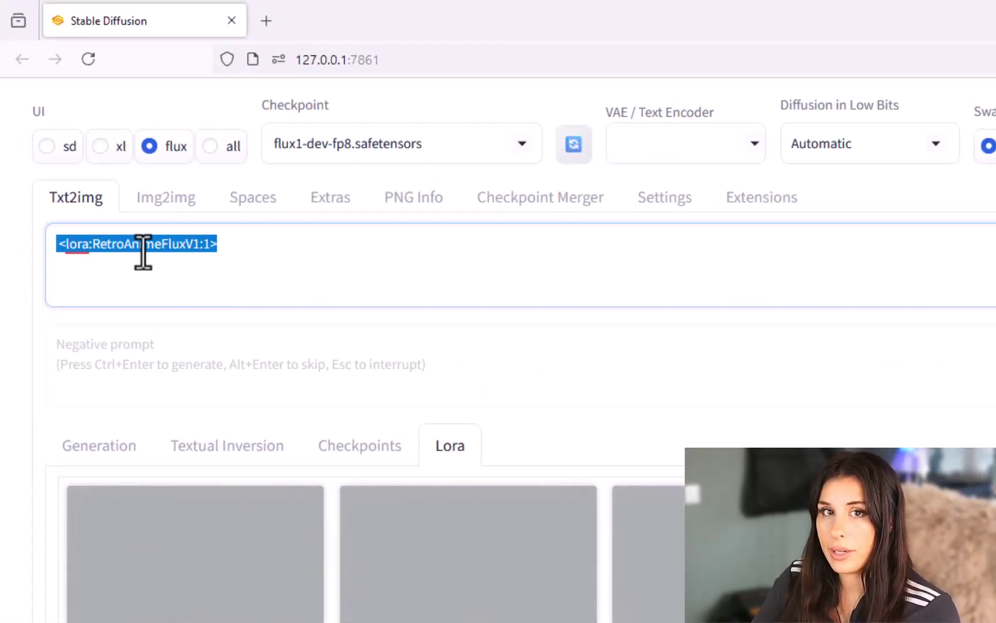
Paste the chrome-suited woman and large moon scene description after the LoRA tag.
{"action": "left_click", "coordinate": [115, 450]}
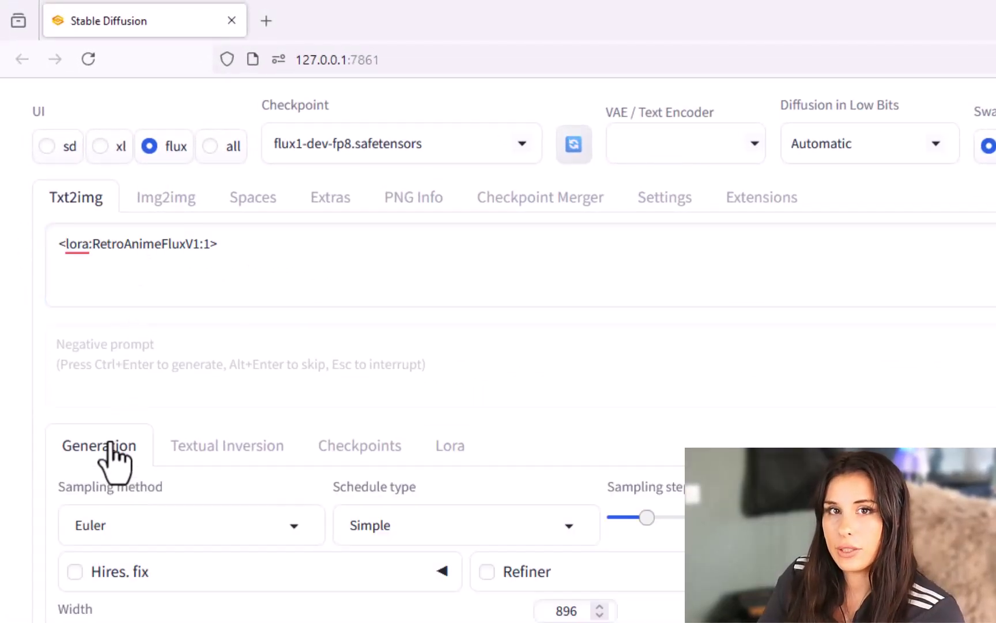
{"action": "left_click", "coordinate": [131, 297]}
{"action": "key", "text": "ctrl+v"}
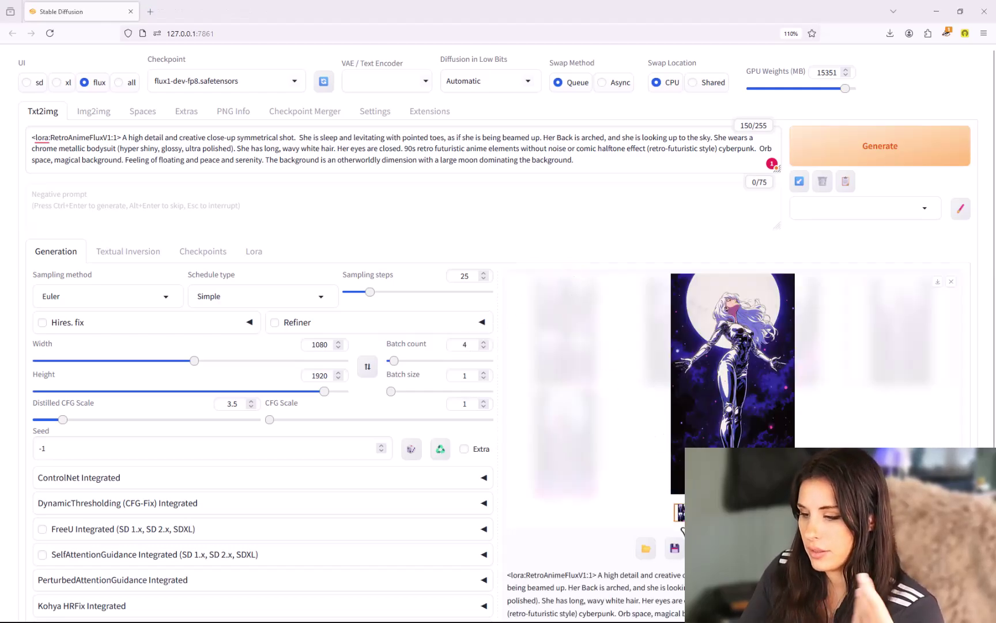
View both batches of moon images full screen, one image at a time.
{"action": "left_click", "coordinate": [715, 413]}
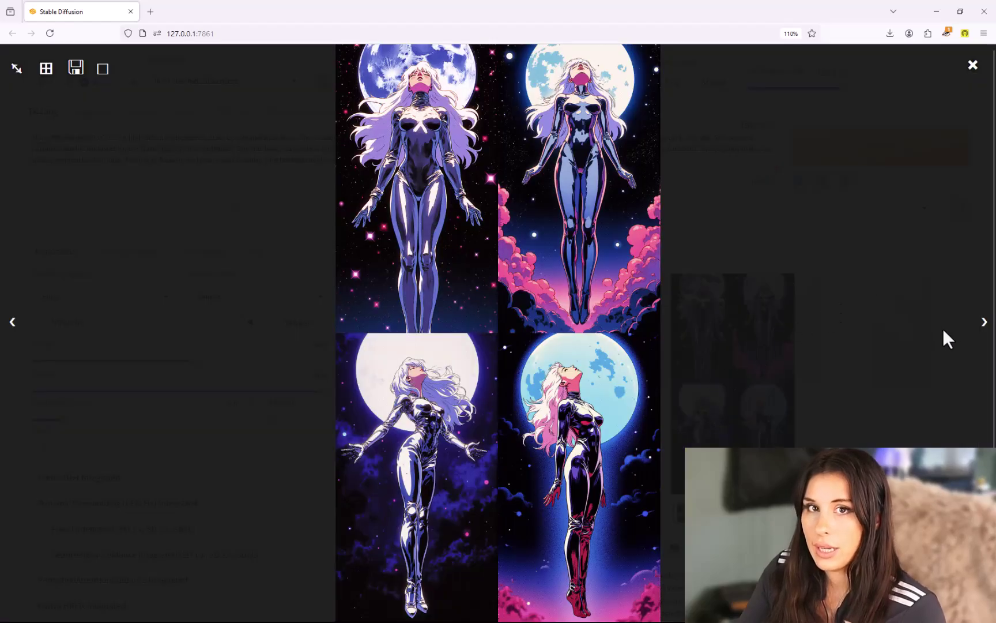
{"action": "left_click", "coordinate": [985, 323]}
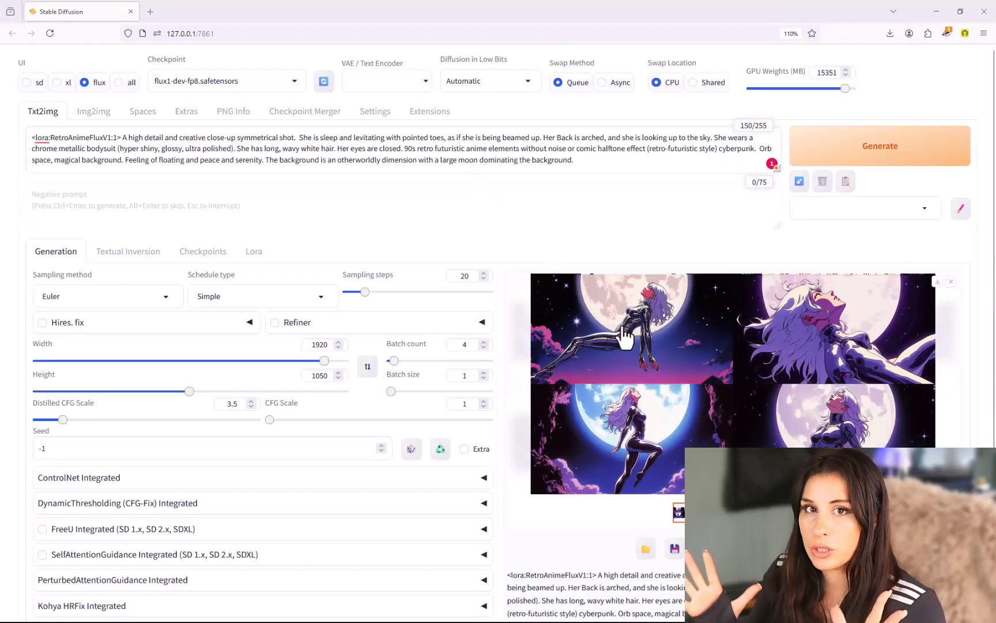
{"action": "left_click", "coordinate": [614, 324]}
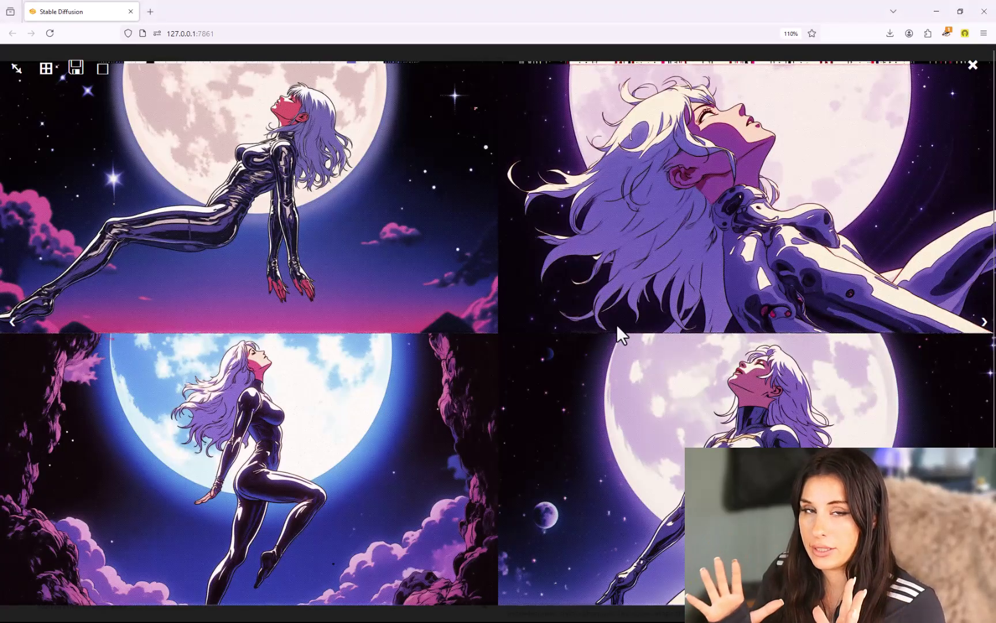
{"action": "left_click", "coordinate": [985, 322]}
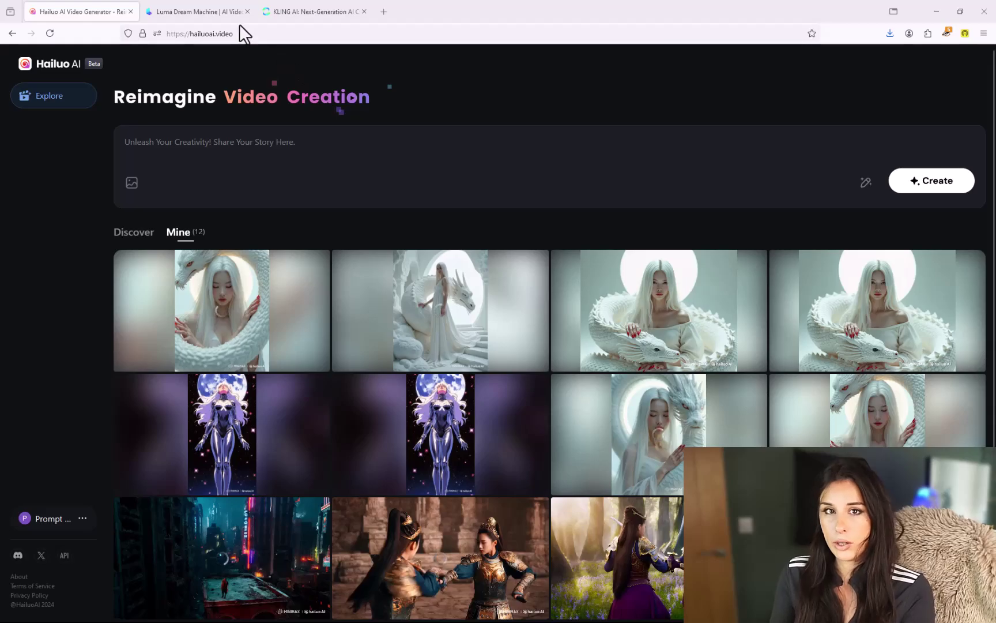
Create the white stone palace camera-prompt video in Hailuo AI and play it under Mine.
{"action": "left_click", "coordinate": [193, 11]}
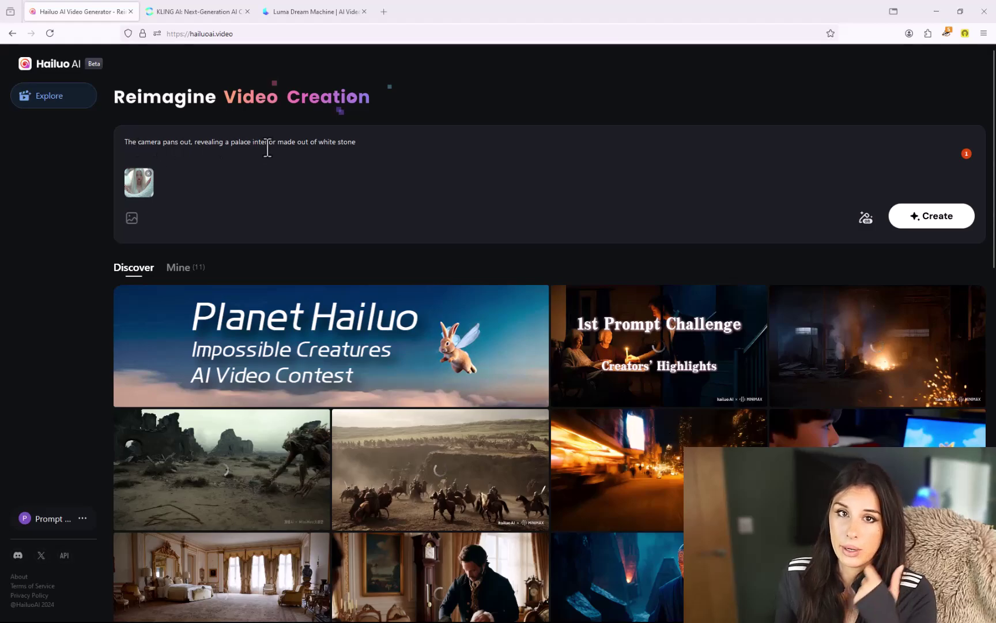
{"action": "left_click", "coordinate": [922, 218]}
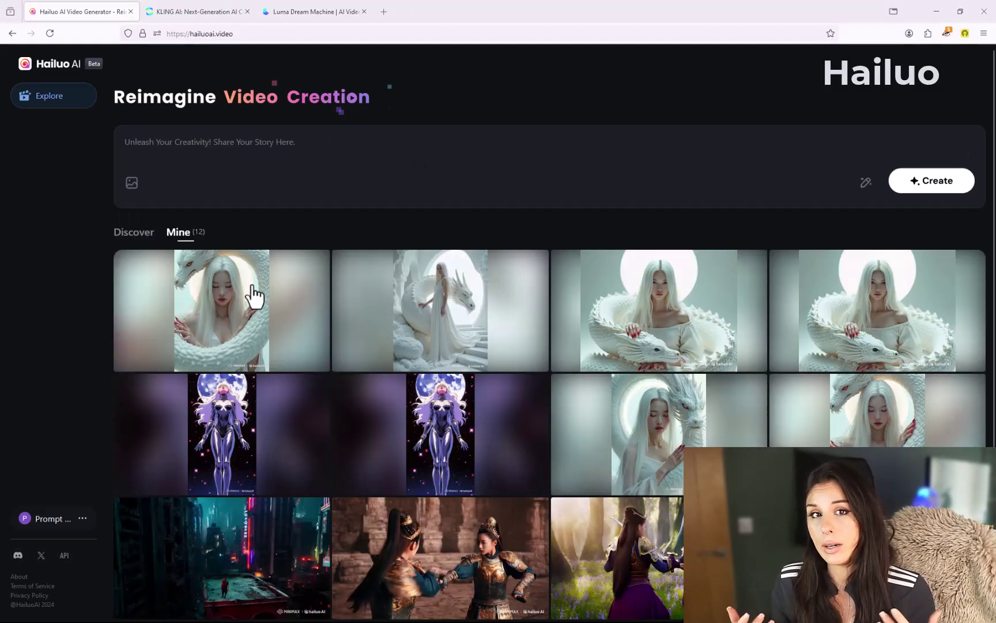
{"action": "left_click", "coordinate": [247, 299]}
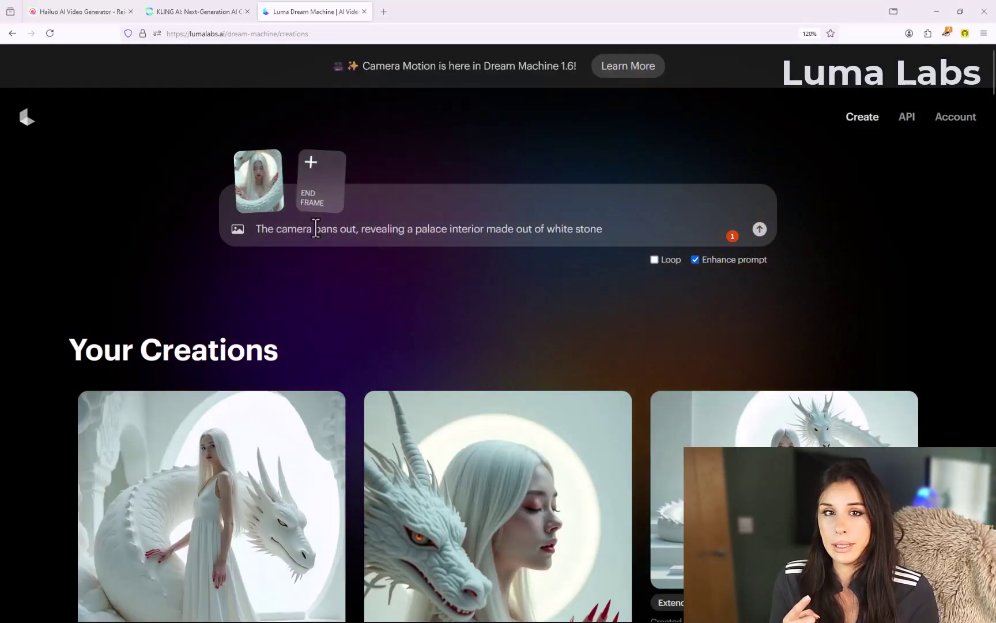
Place the white-haired woman image as the Luma Dream Machine start frame beside the palace prompt.
{"action": "mouse_move", "coordinate": [276, 199]}
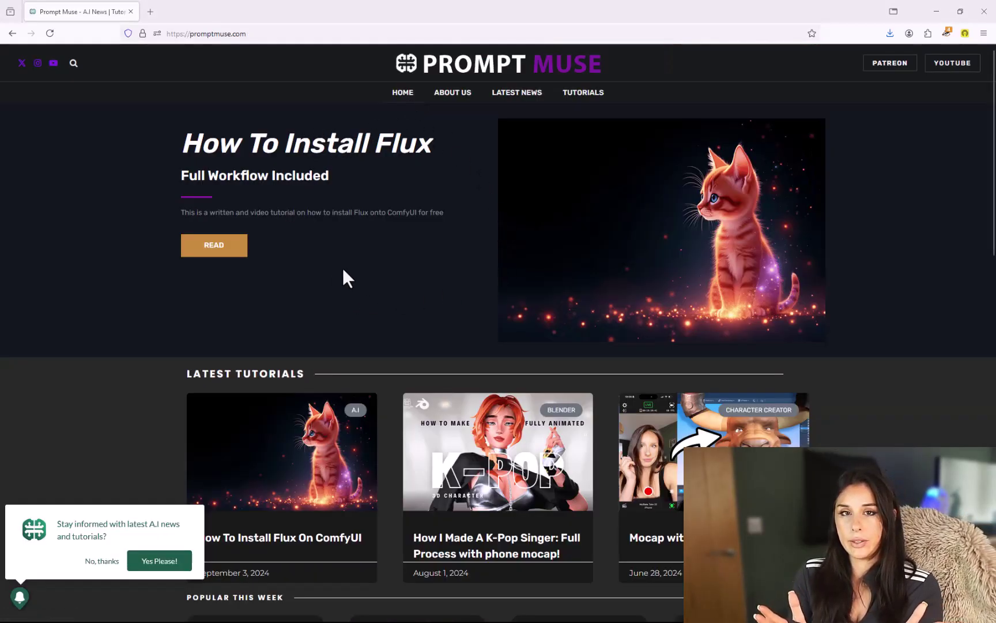
{"action": "scroll", "coordinate": [347, 279], "scroll_direction": "down", "scroll_amount": 1}
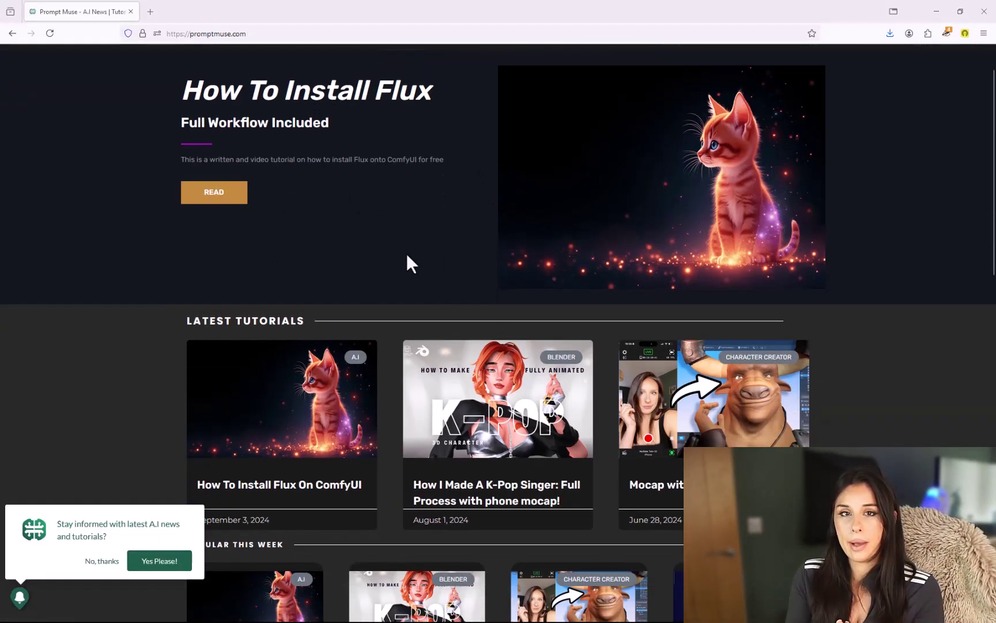
{"action": "scroll", "coordinate": [297, 265], "scroll_direction": "up", "scroll_amount": 1}
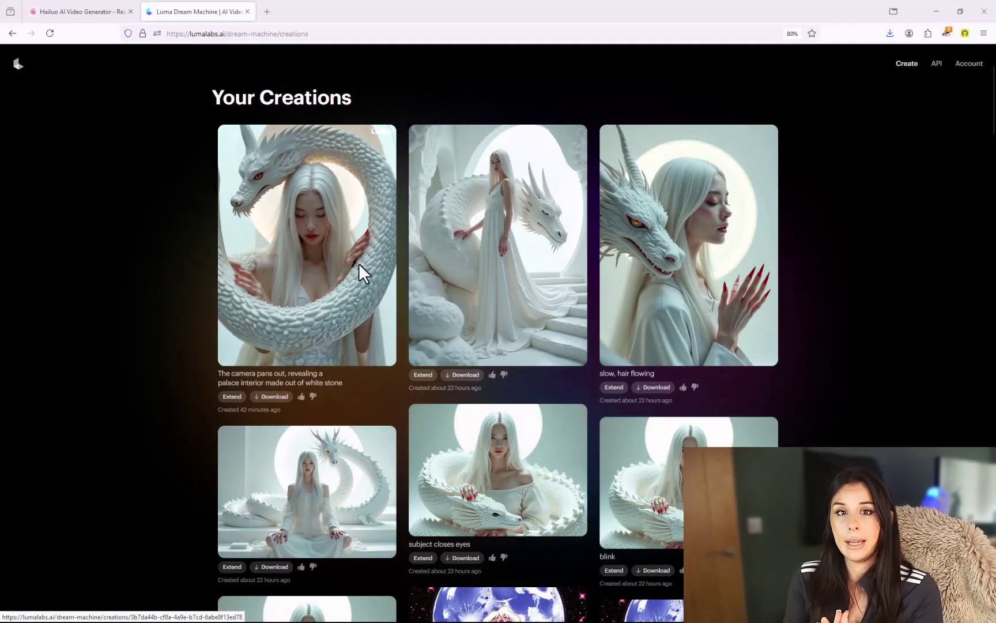
{"action": "scroll", "coordinate": [359, 265], "scroll_direction": "down", "scroll_amount": 3}
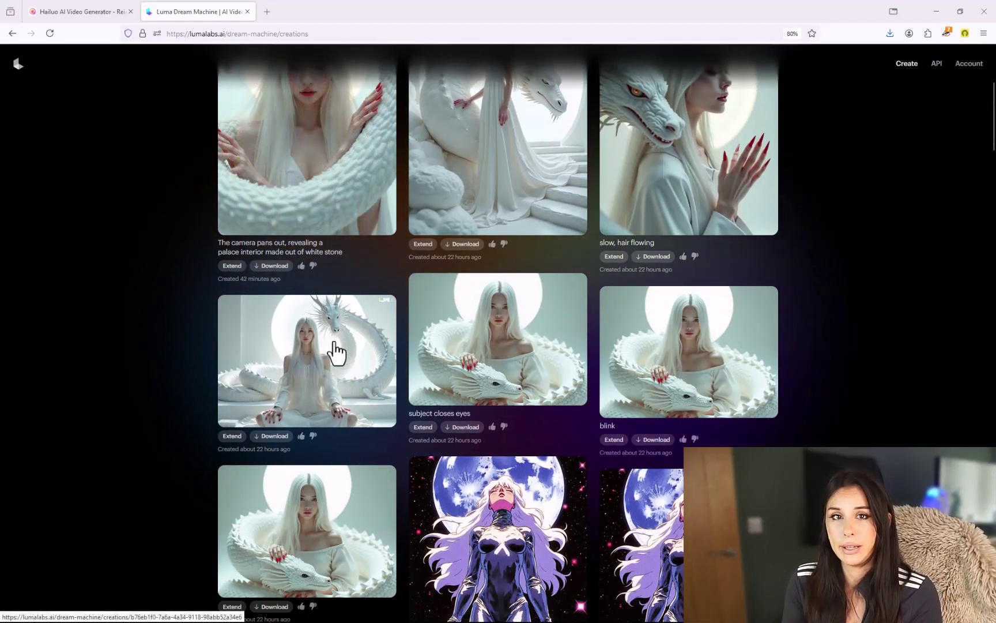
{"action": "scroll", "coordinate": [336, 348], "scroll_direction": "down", "scroll_amount": 5}
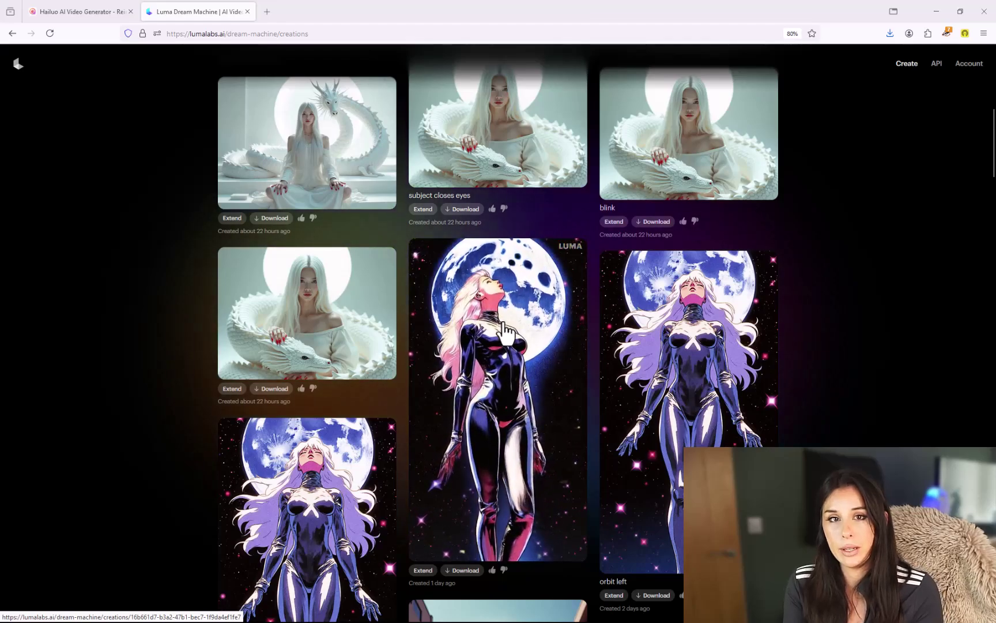
{"action": "scroll", "coordinate": [501, 331], "scroll_direction": "down", "scroll_amount": 3}
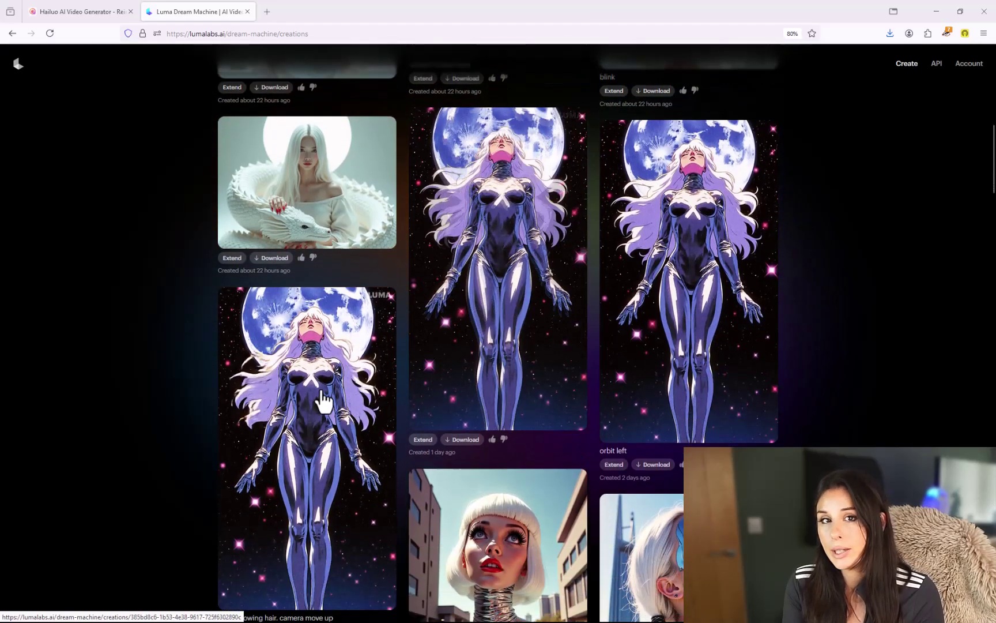
{"action": "scroll", "coordinate": [320, 398], "scroll_direction": "down", "scroll_amount": 2}
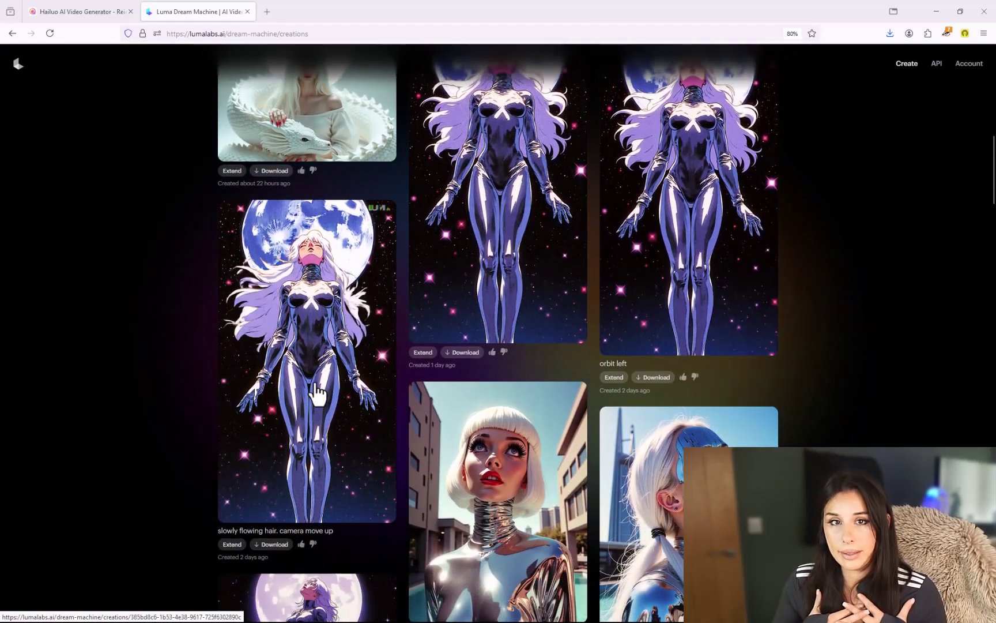
{"action": "scroll", "coordinate": [318, 395], "scroll_direction": "down", "scroll_amount": 4}
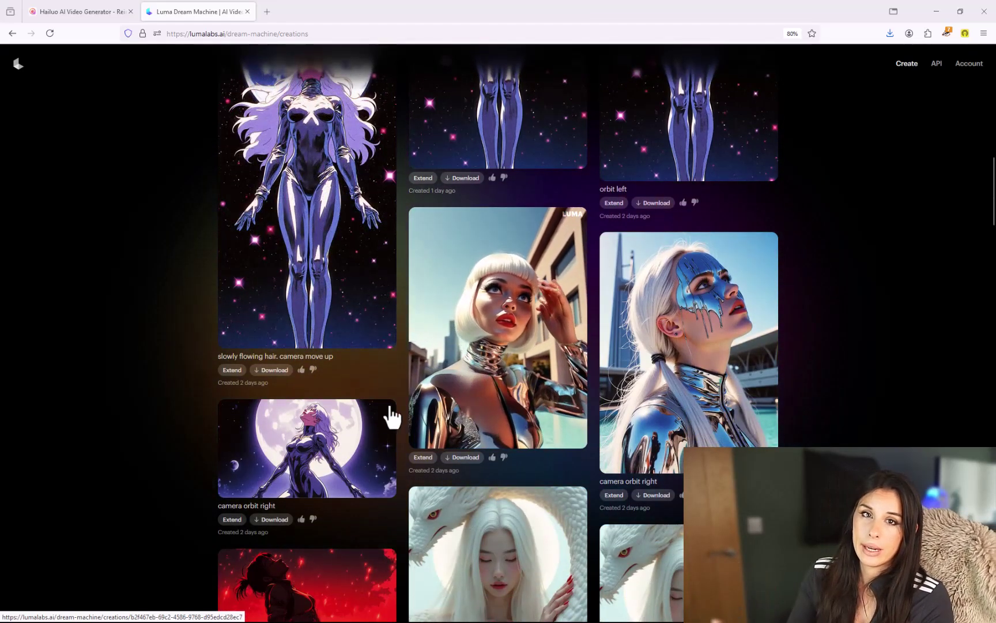
{"action": "scroll", "coordinate": [346, 431], "scroll_direction": "down", "scroll_amount": 1}
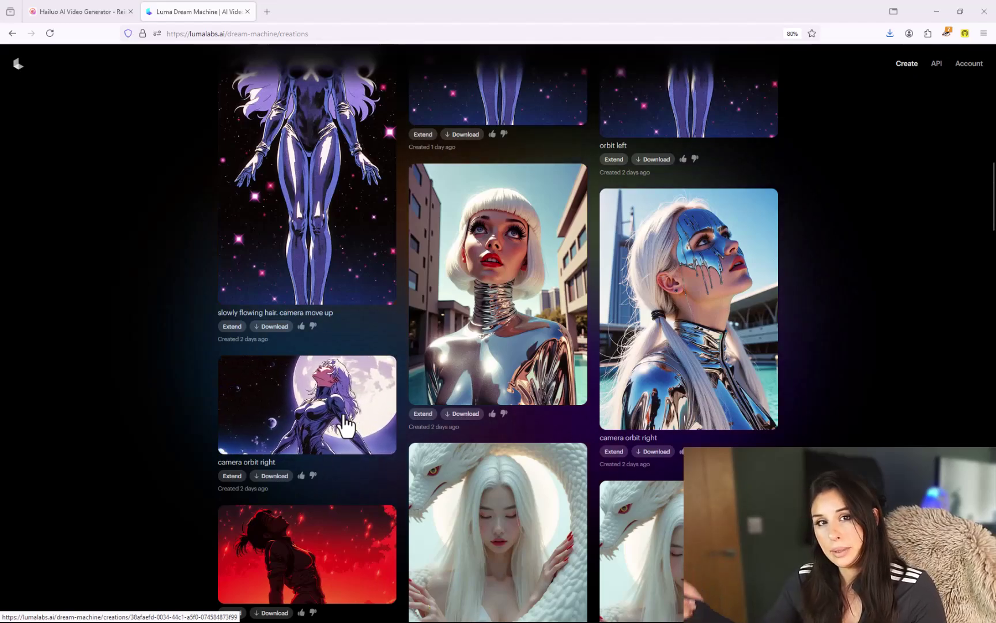
{"action": "scroll", "coordinate": [346, 427], "scroll_direction": "down", "scroll_amount": 2}
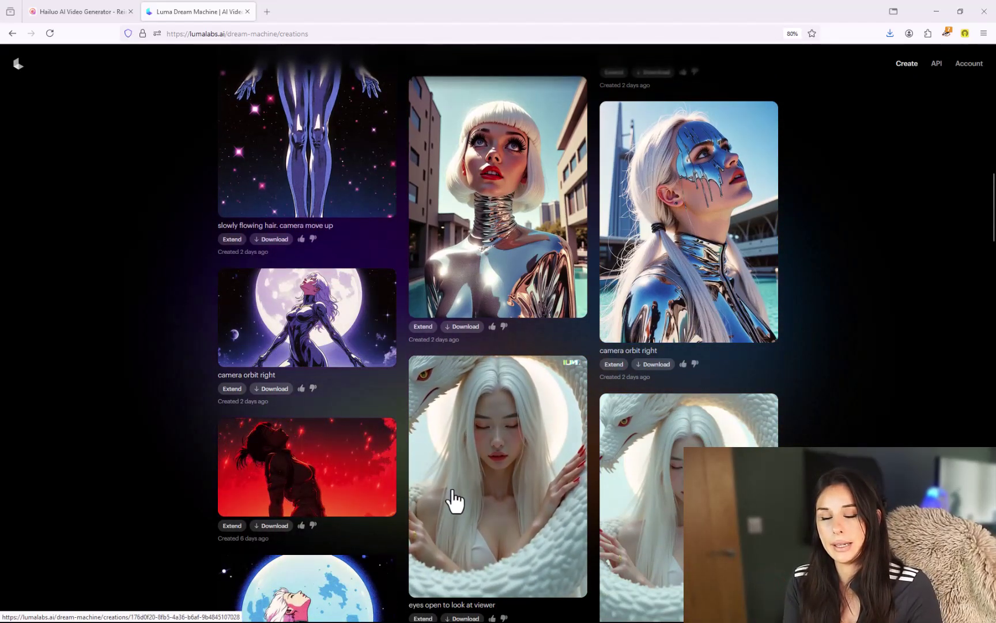
{"action": "scroll", "coordinate": [355, 508], "scroll_direction": "down", "scroll_amount": 5}
{"action": "scroll", "coordinate": [327, 461], "scroll_direction": "down", "scroll_amount": 3}
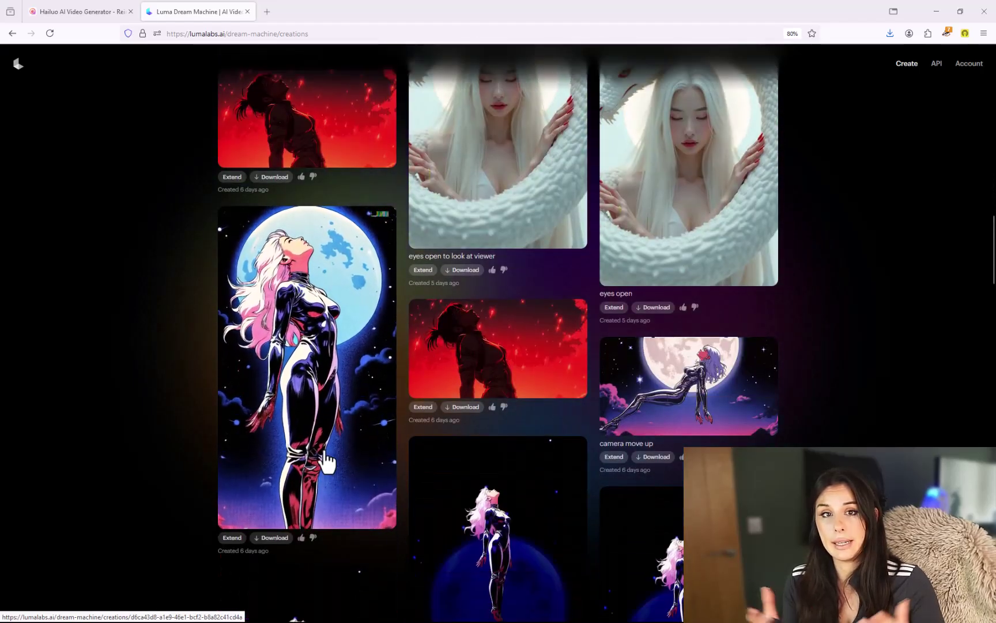